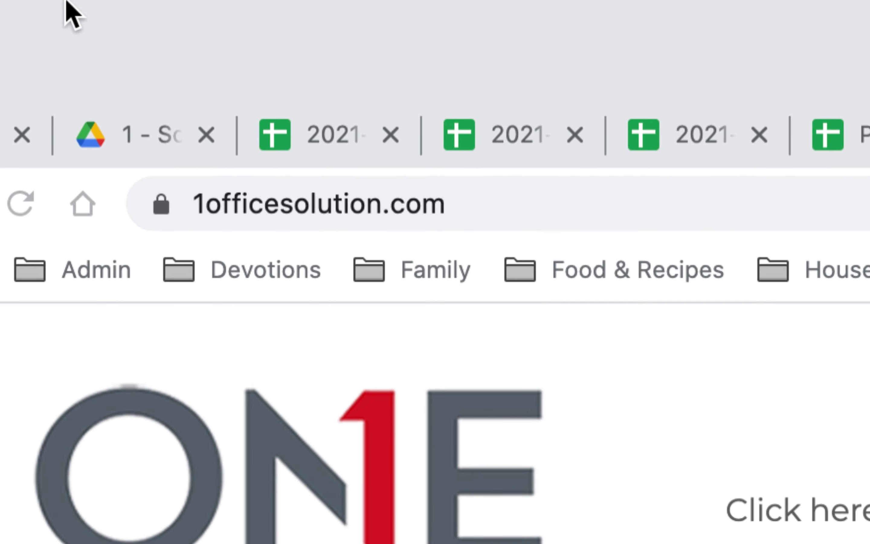
# Scroll to the site footer and open the Service Call/Meter Readings page.
pyautogui.scroll(-15, 409, 286)
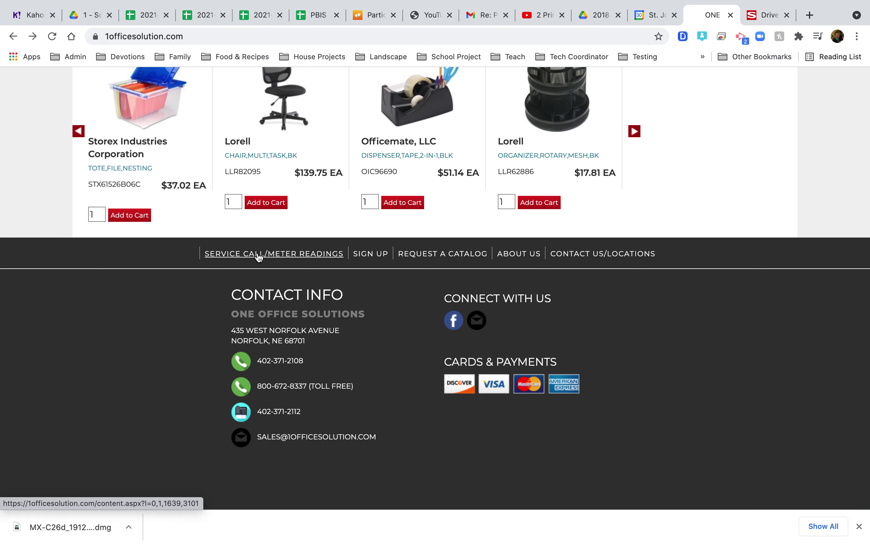
pyautogui.click(258, 254)
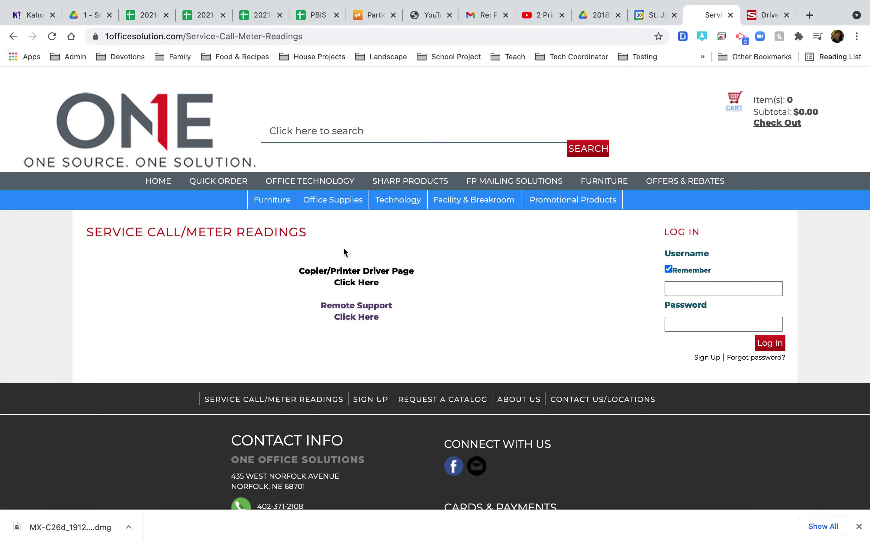
# Open the Copier/Printer Driver Page and set region North America with category ALL.
pyautogui.click(345, 276)
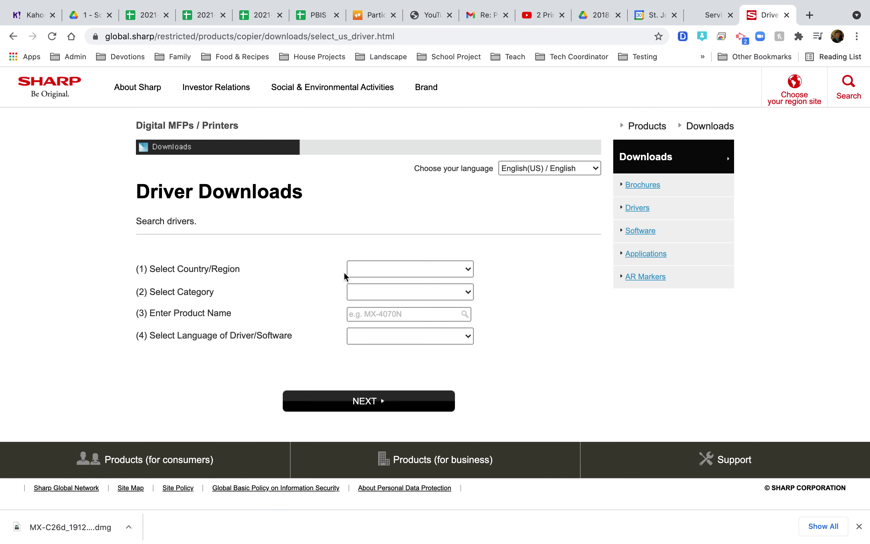
pyautogui.click(468, 270)
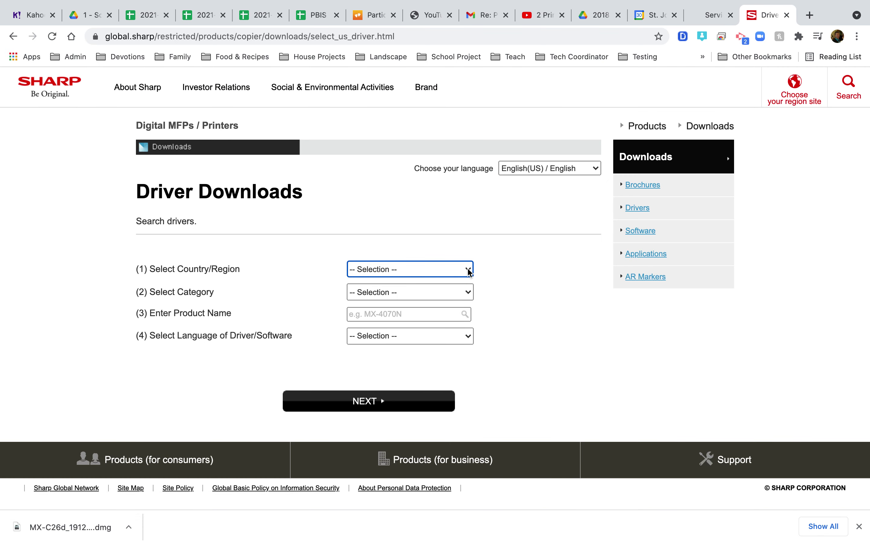
pyautogui.click(468, 270)
pyautogui.click(464, 279)
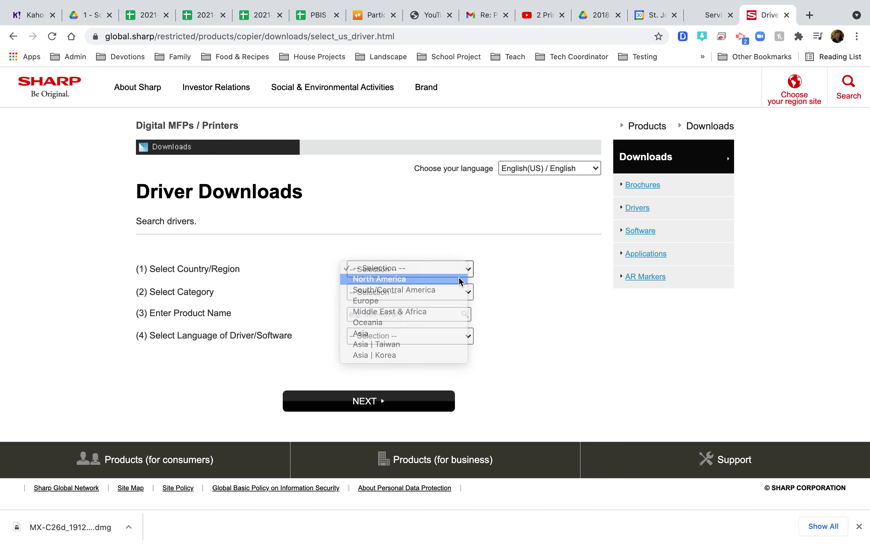
pyautogui.click(468, 294)
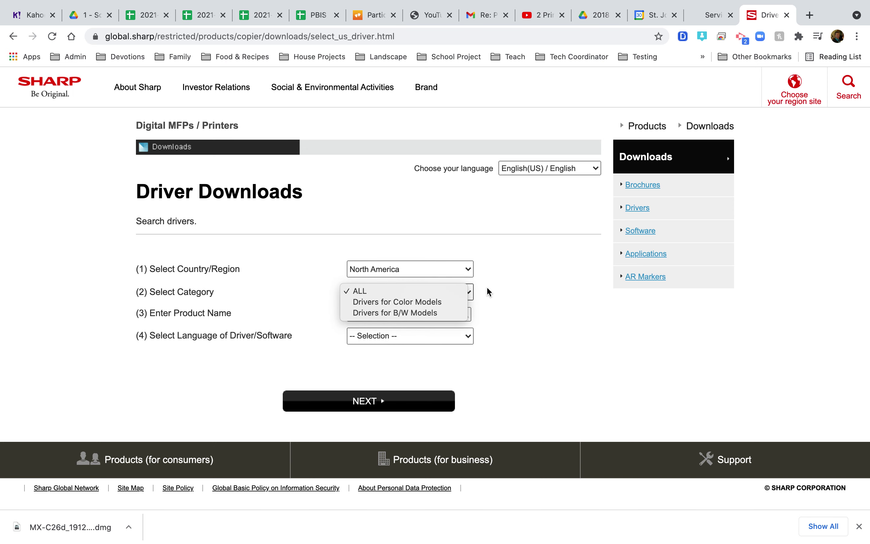
pyautogui.click(511, 286)
# Enter product MX-M465N, choose US English, and continue to the operating-system list.
pyautogui.click(452, 312)
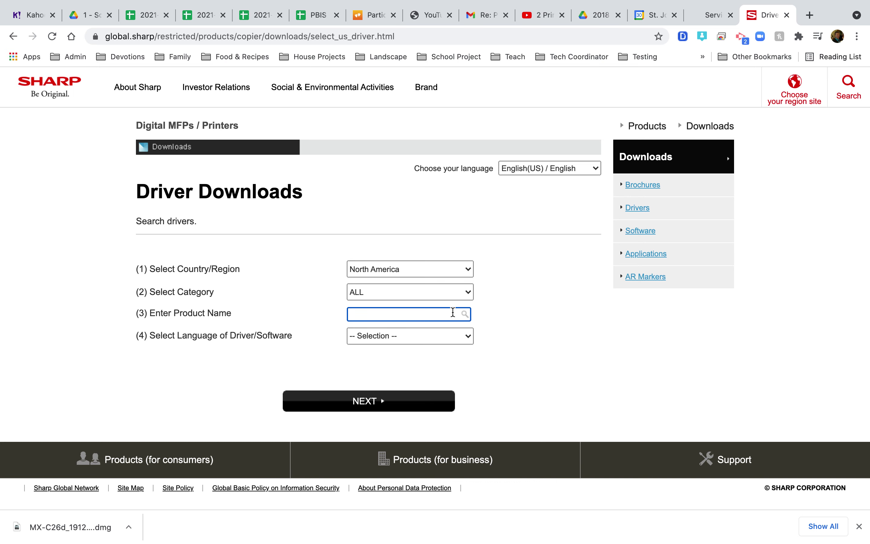
pyautogui.write('MX-M465N')
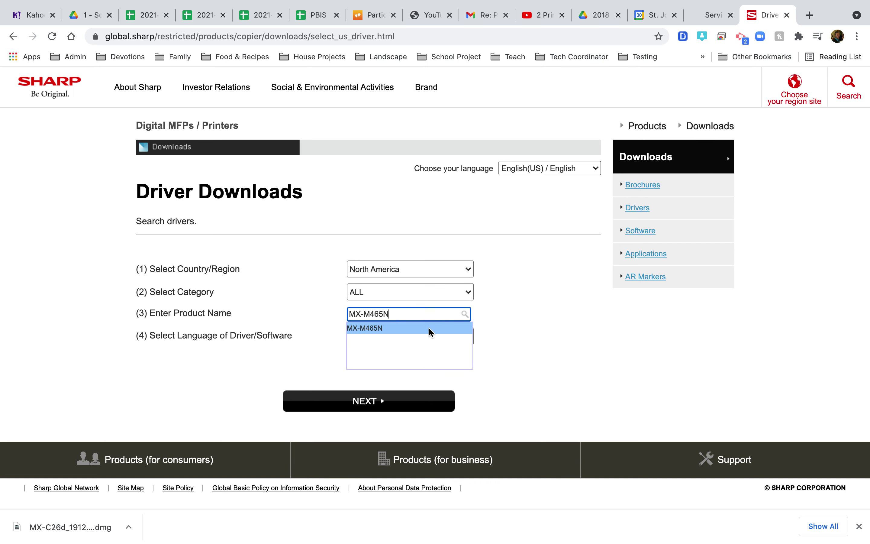
pyautogui.click(449, 327)
pyautogui.click(445, 335)
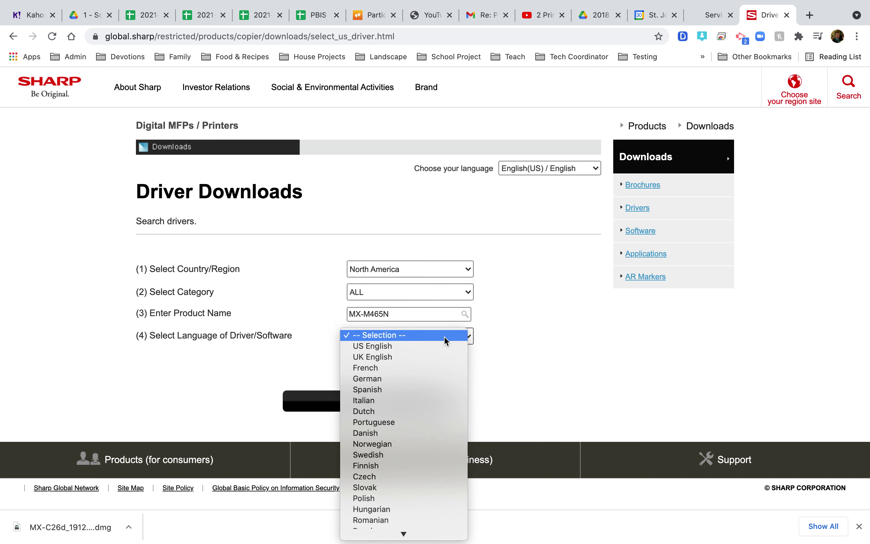
pyautogui.click(434, 346)
pyautogui.click(383, 402)
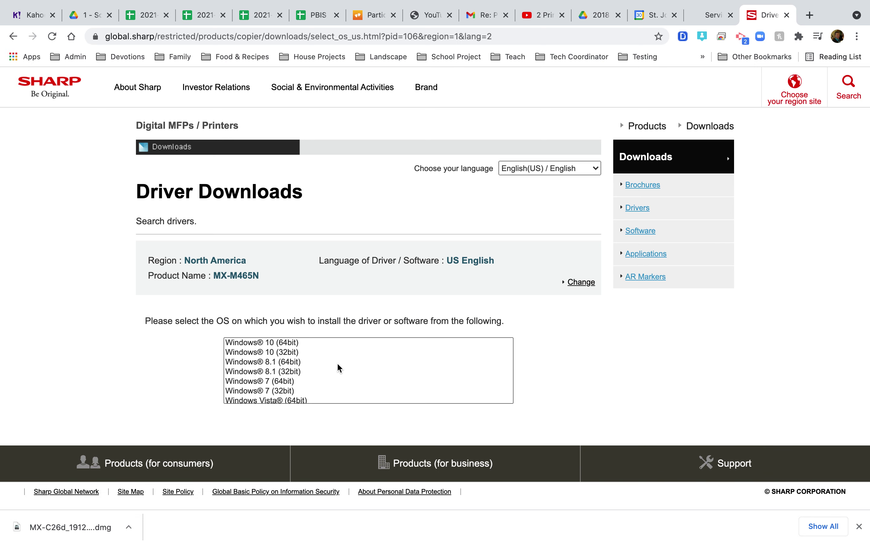
pyautogui.scroll(-5, 337, 363)
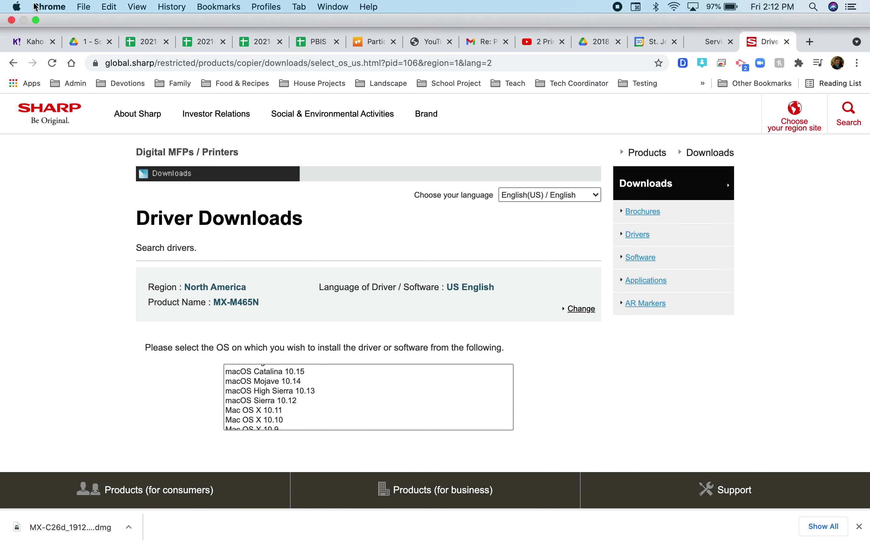
pyautogui.click(17, 7)
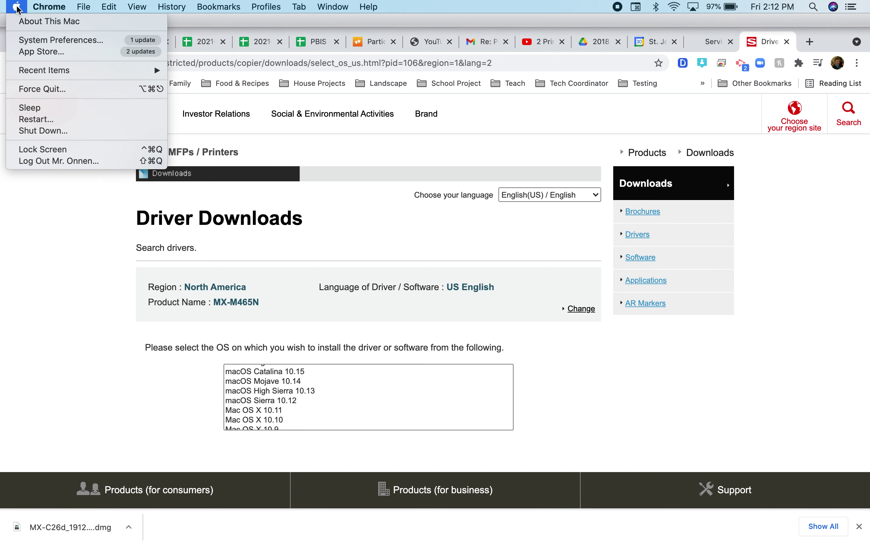
pyautogui.click(25, 22)
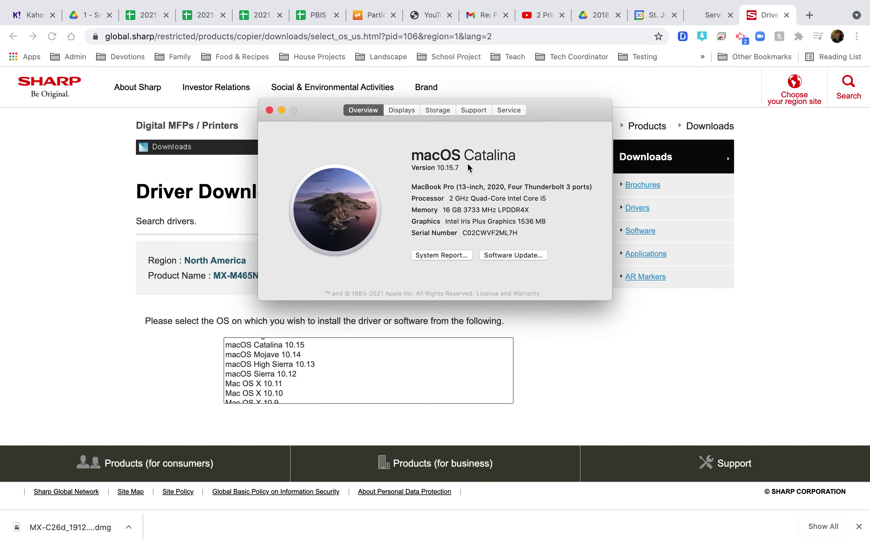
pyautogui.click(269, 109)
pyautogui.scroll(-4, 296, 382)
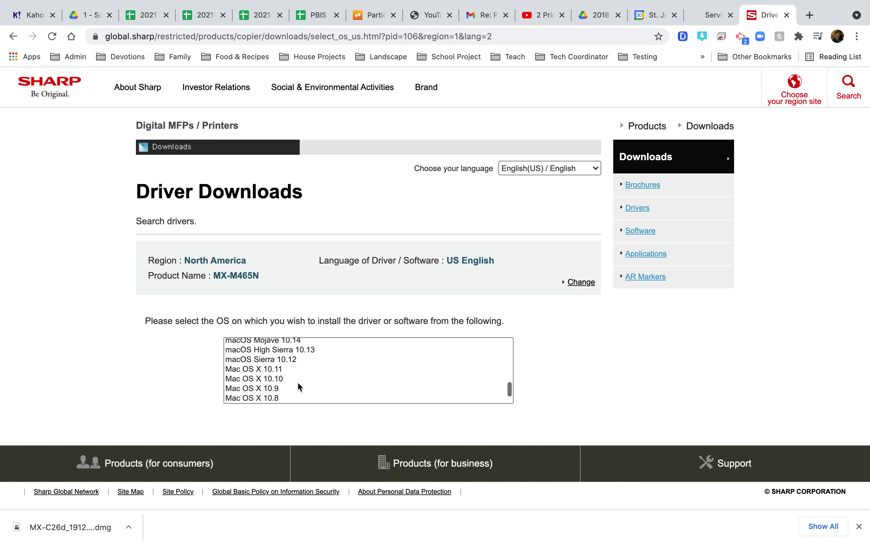
pyautogui.scroll(5, 297, 381)
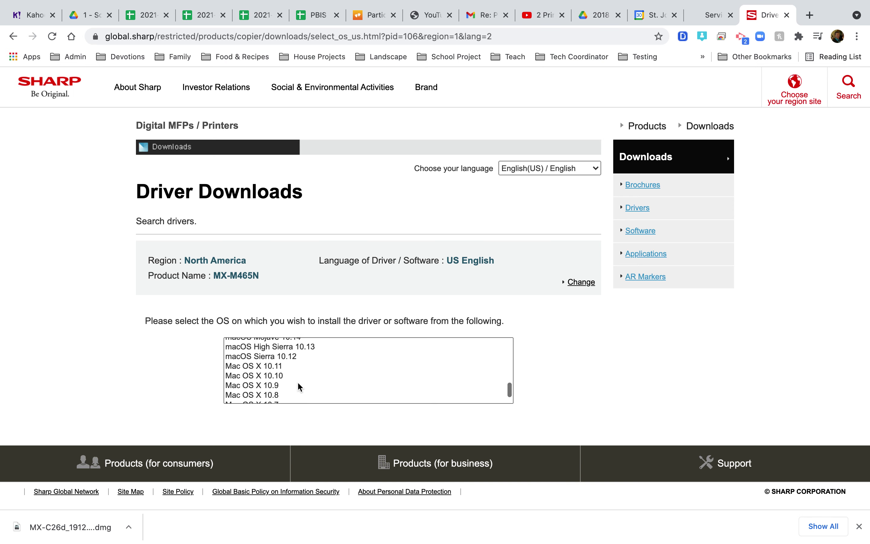
pyautogui.scroll(6, 297, 381)
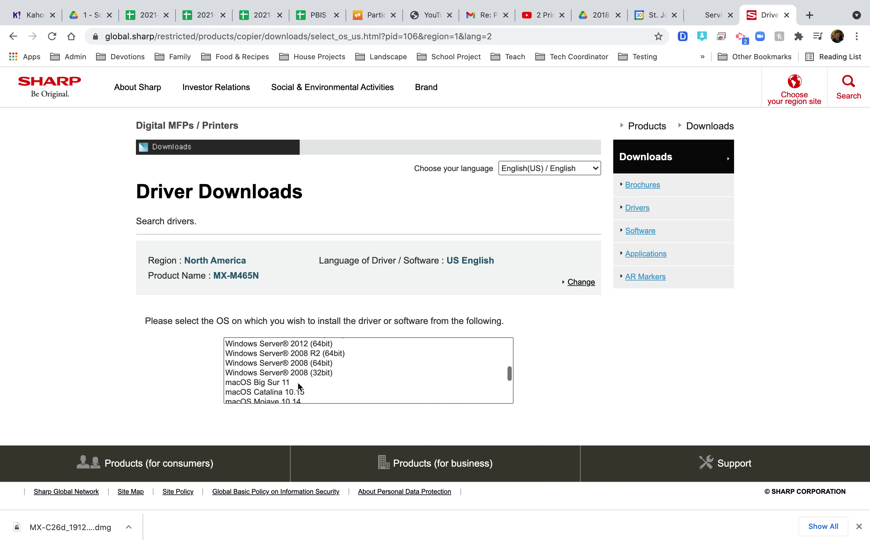
pyautogui.scroll(-8, 296, 381)
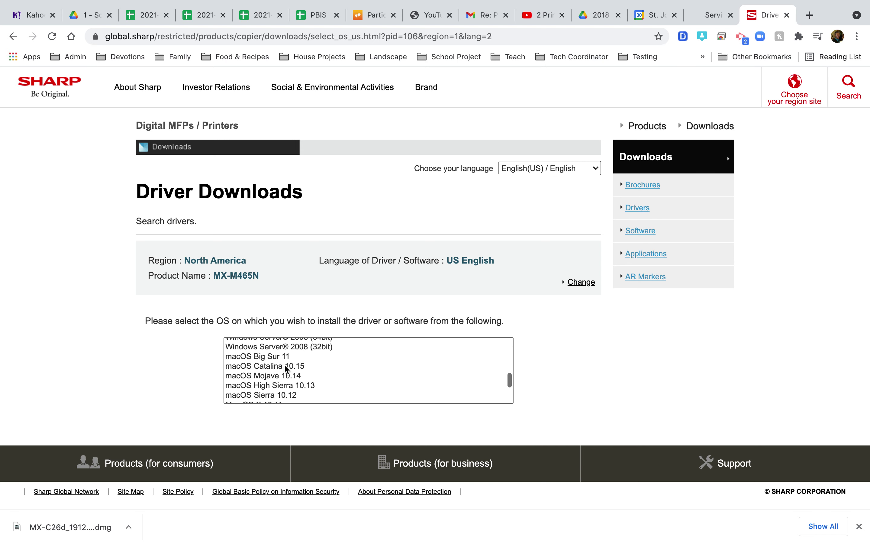
# Choose macOS Catalina 10.15 and download the Mac PS Driver (MX-C26d_1912a_MacPS.dmg).
pyautogui.click(284, 365)
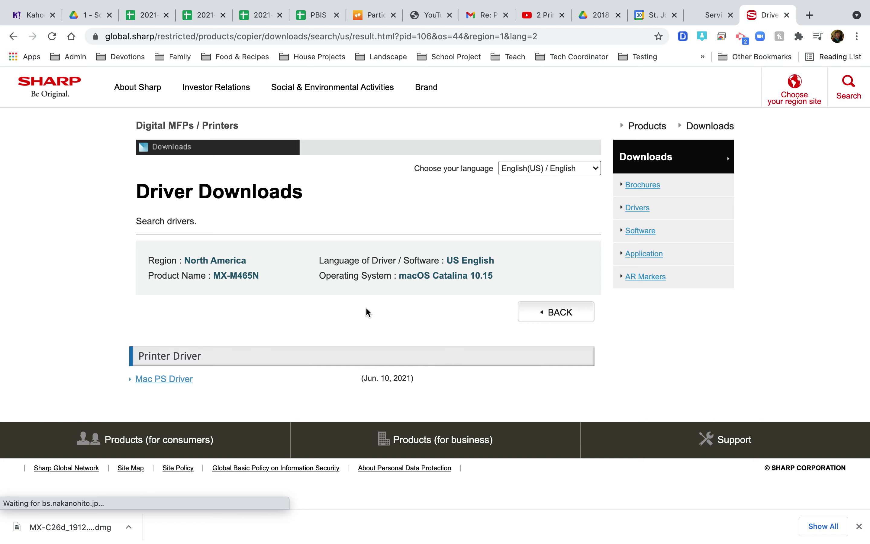
pyautogui.click(171, 381)
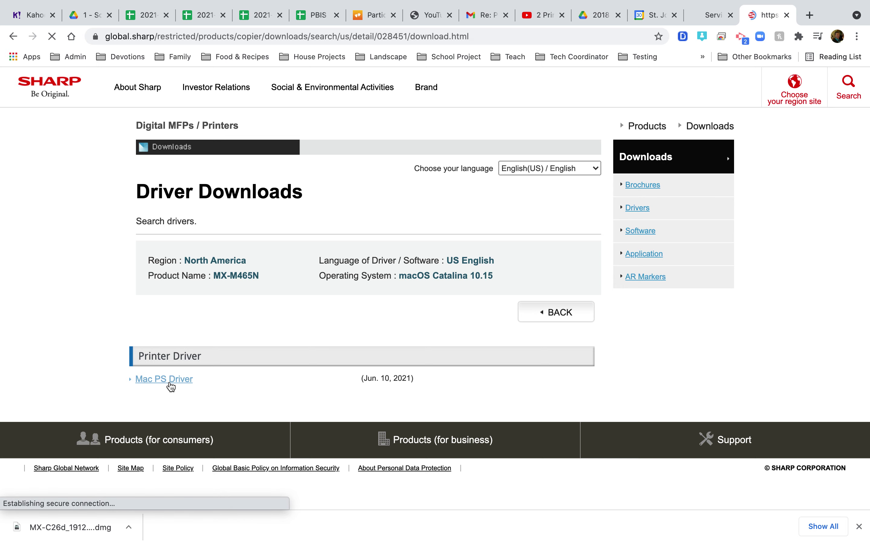
pyautogui.scroll(-15, 402, 457)
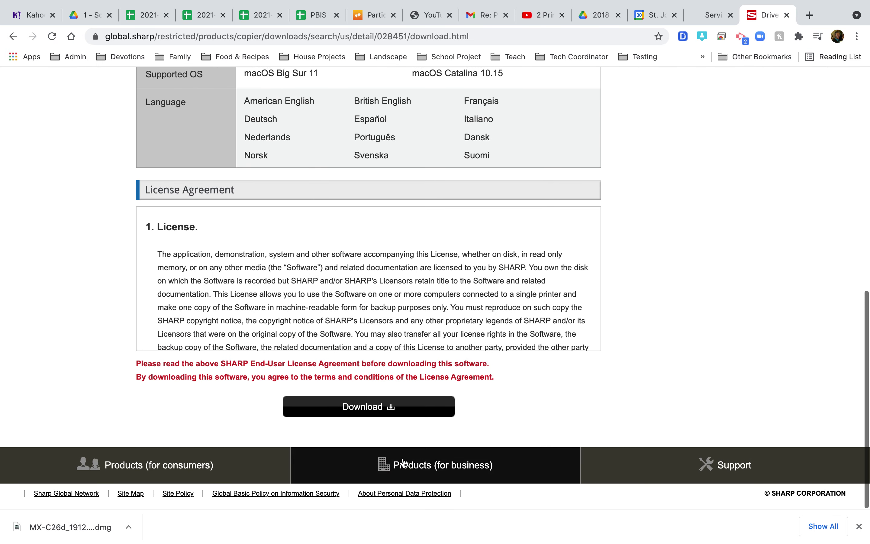
pyautogui.click(377, 410)
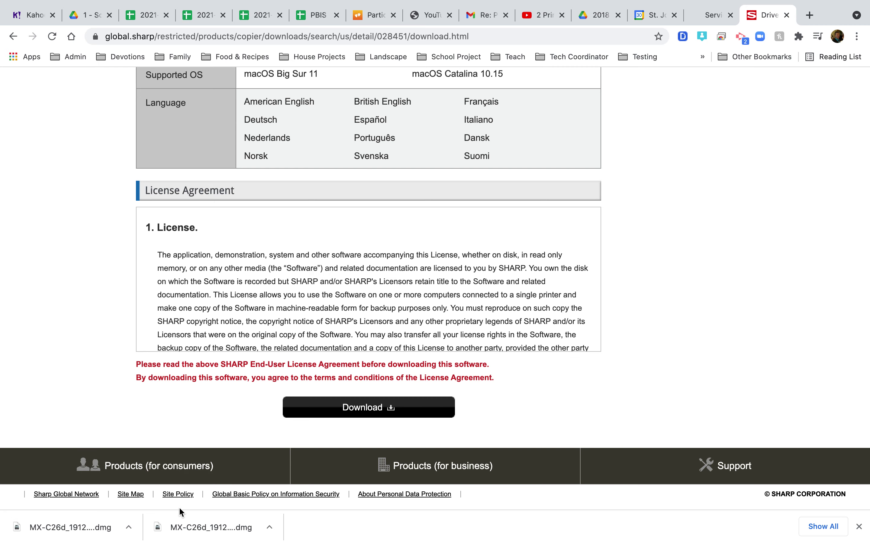
# From Finder's Downloads, mount MX-C26d_1912a_MacPS.dmg and launch the MX-C26 installer package.
pyautogui.moveTo(109, 537)
pyautogui.click(34, 527)
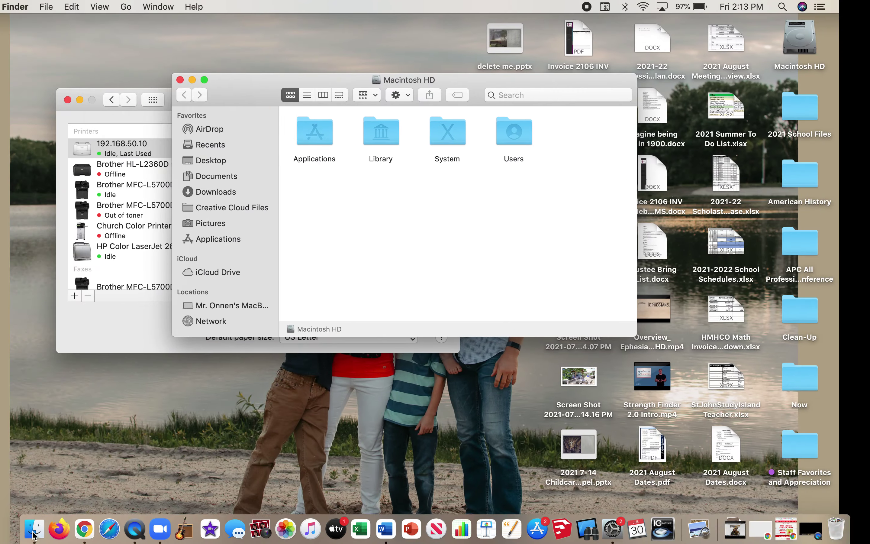
pyautogui.click(246, 192)
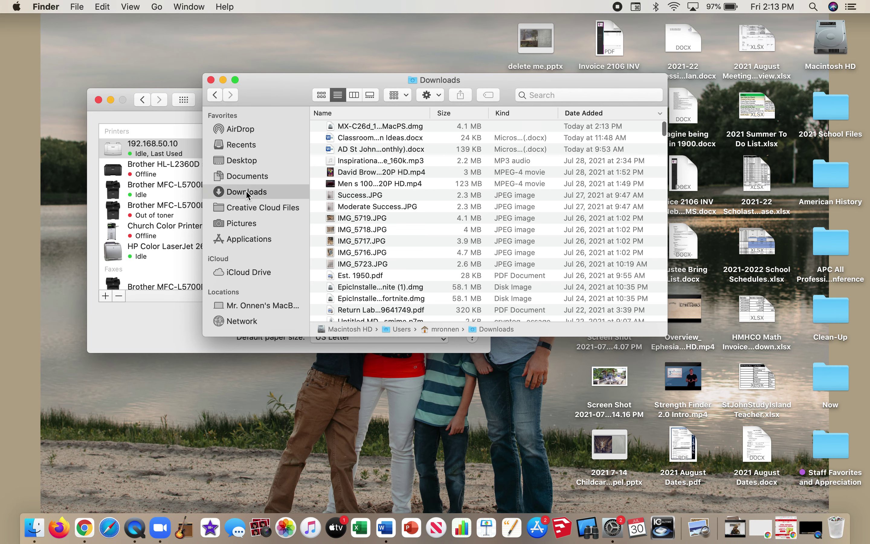
pyautogui.click(351, 126)
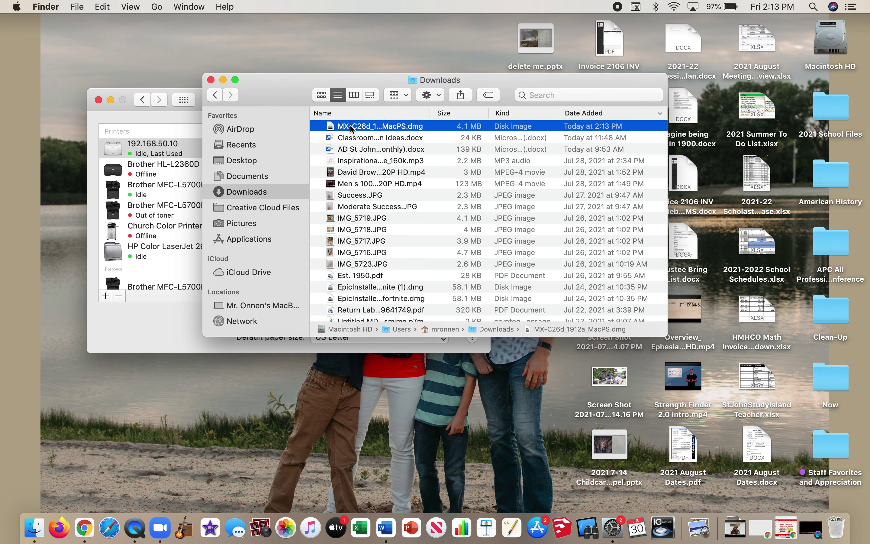
pyautogui.doubleClick(350, 126)
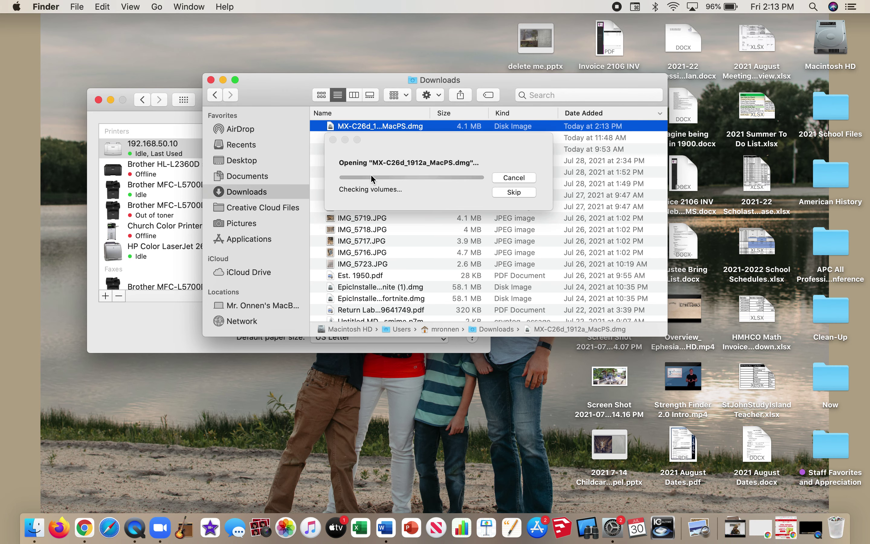
pyautogui.click(274, 126)
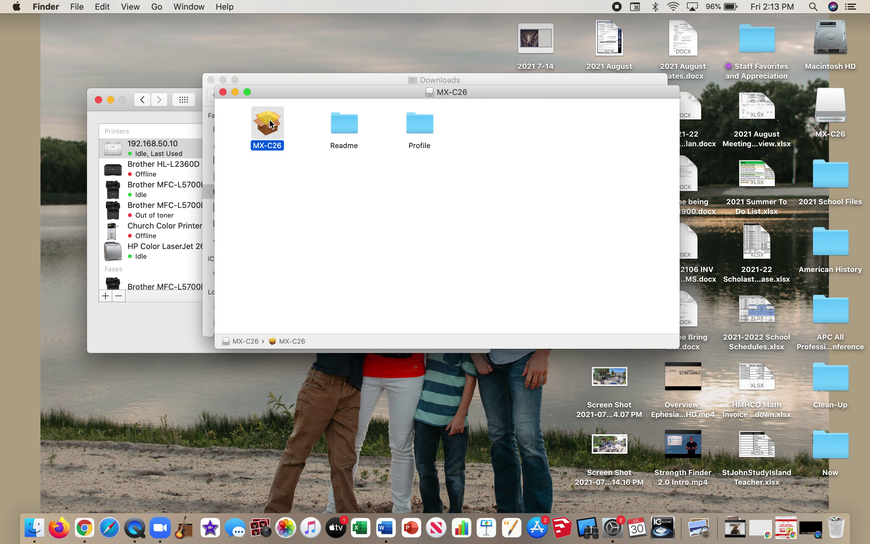
pyautogui.doubleClick(272, 124)
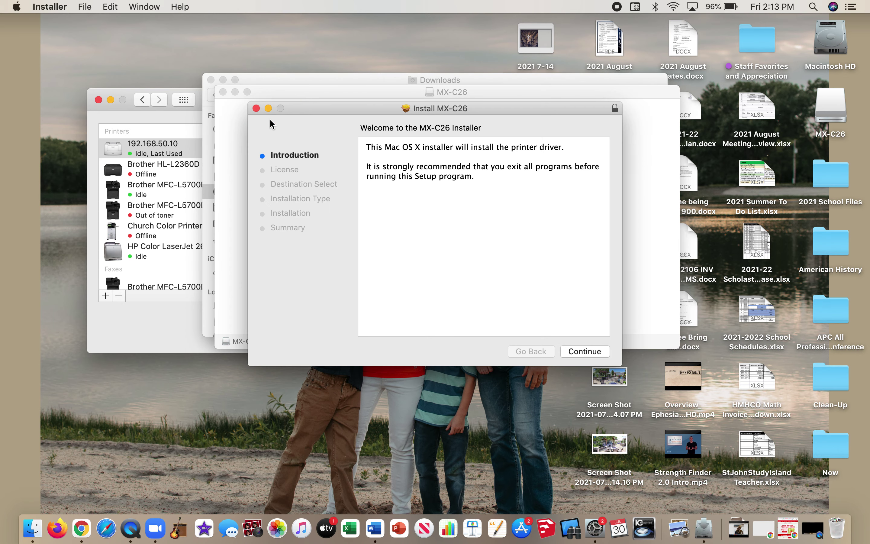
# Accept the license, authorize with the admin password, install MX-C26, and close the installer.
pyautogui.click(592, 350)
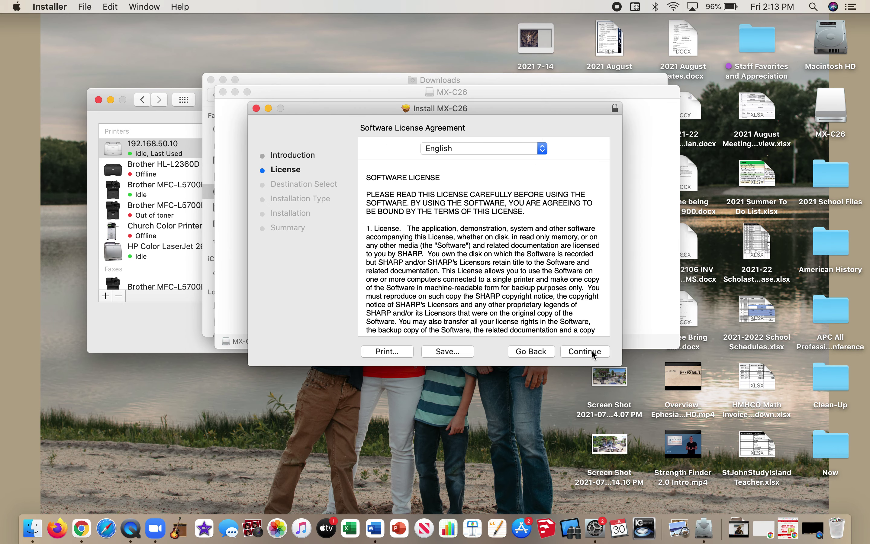
pyautogui.click(592, 349)
pyautogui.click(558, 205)
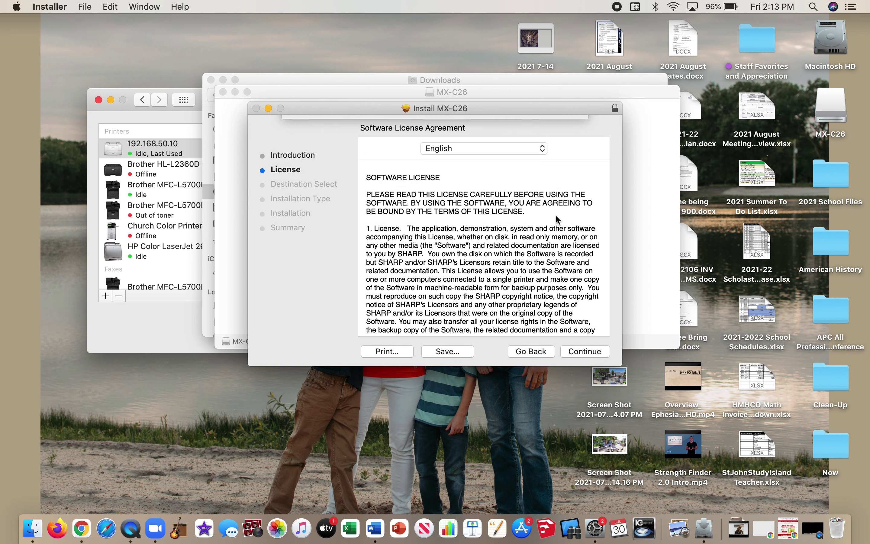
pyautogui.click(582, 352)
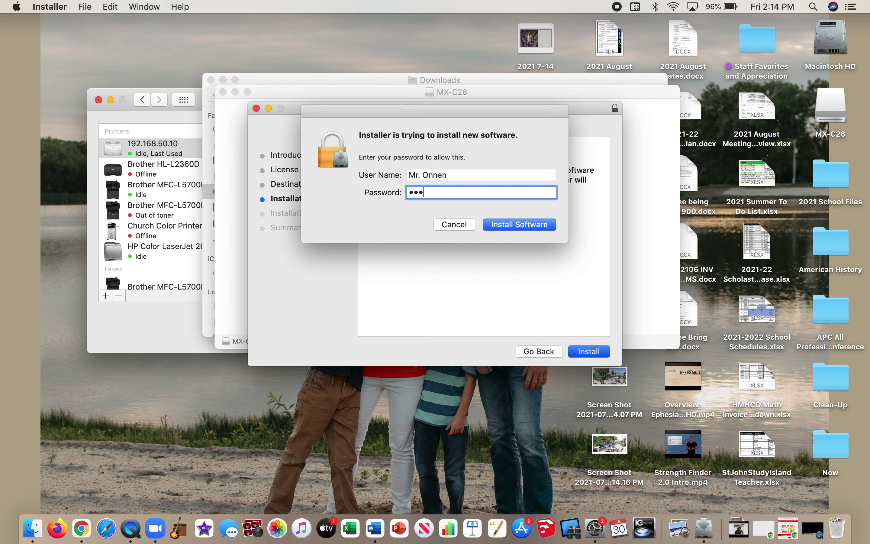
pyautogui.press('Return')
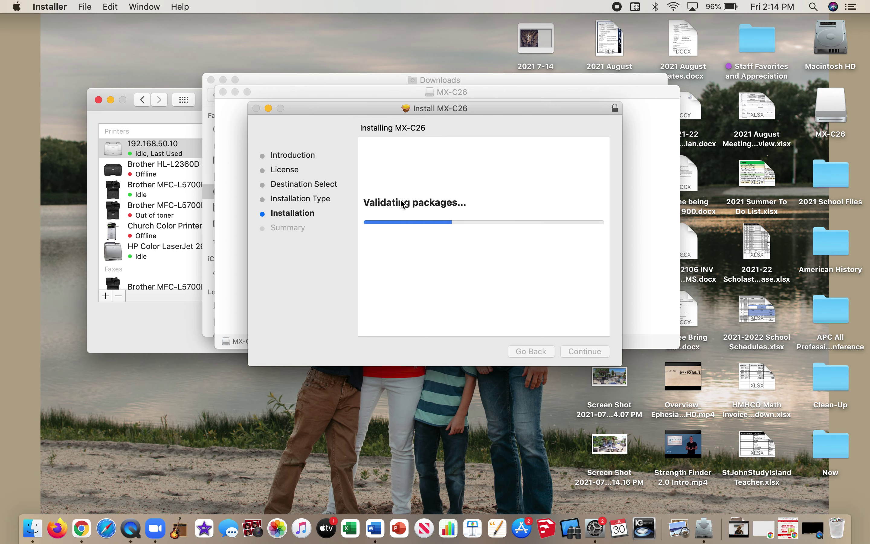
pyautogui.click(586, 352)
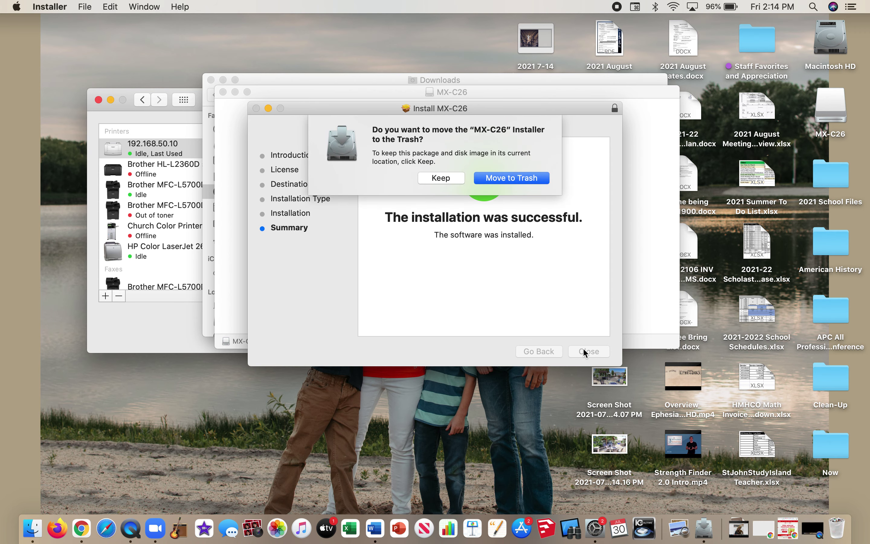
pyautogui.click(511, 128)
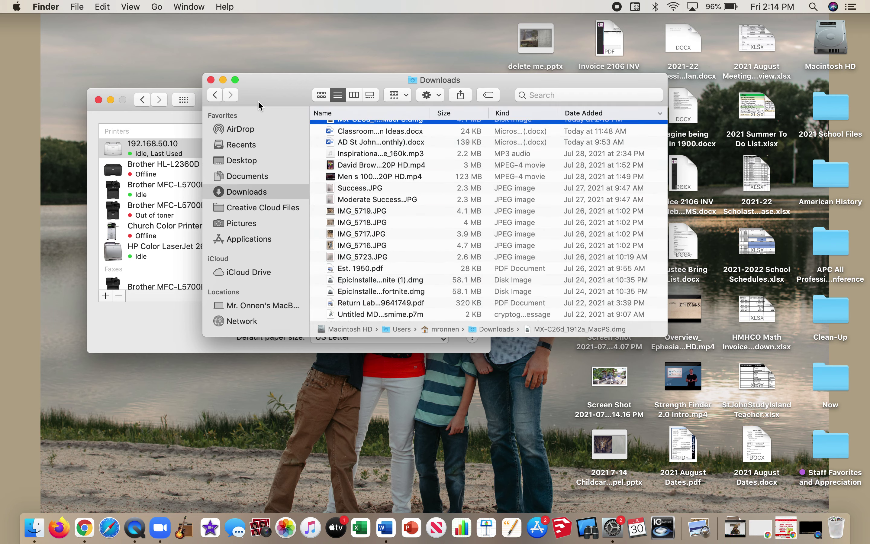
# Close the Downloads window, quit Word from its Dock menu, and relaunch Word.
pyautogui.click(210, 79)
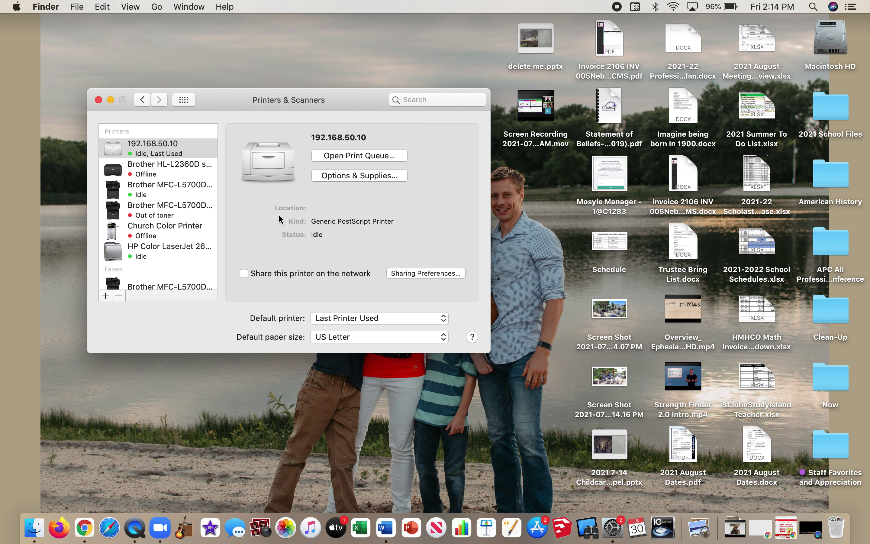
pyautogui.rightClick(388, 536)
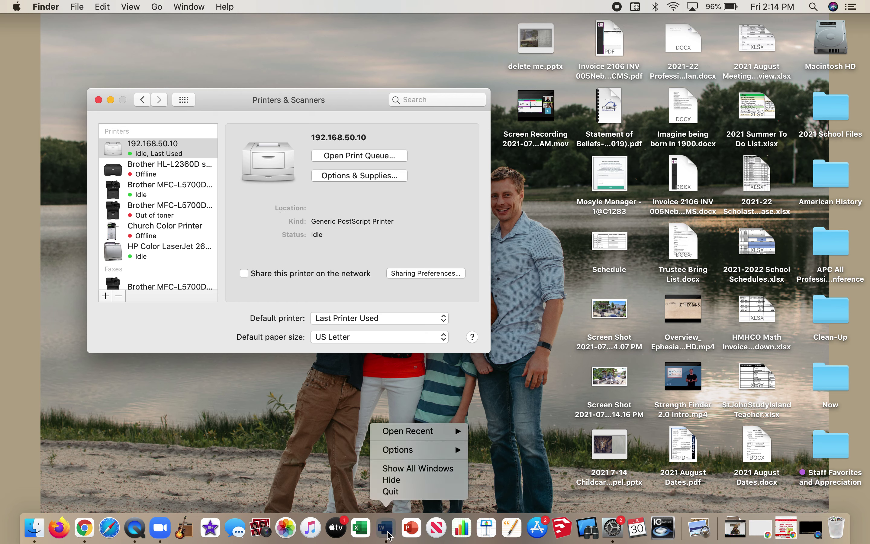
pyautogui.click(401, 496)
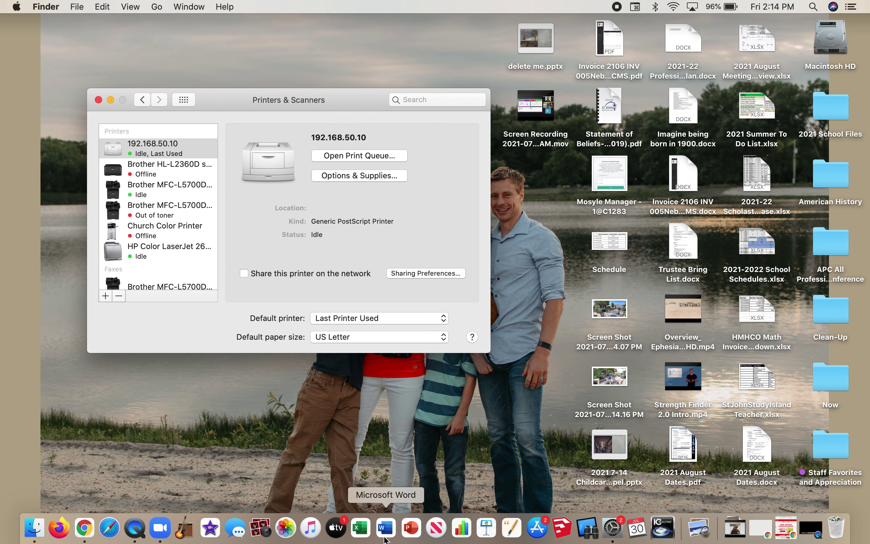
pyautogui.click(384, 531)
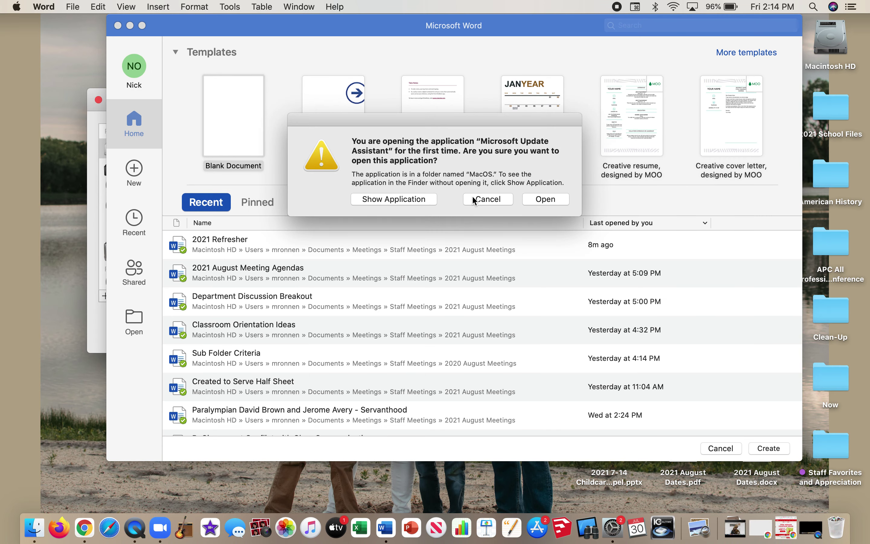
# Dismiss the Update Assistant alert, create a blank document, and show the Print dialog's printer list.
pyautogui.click(473, 197)
pyautogui.click(225, 120)
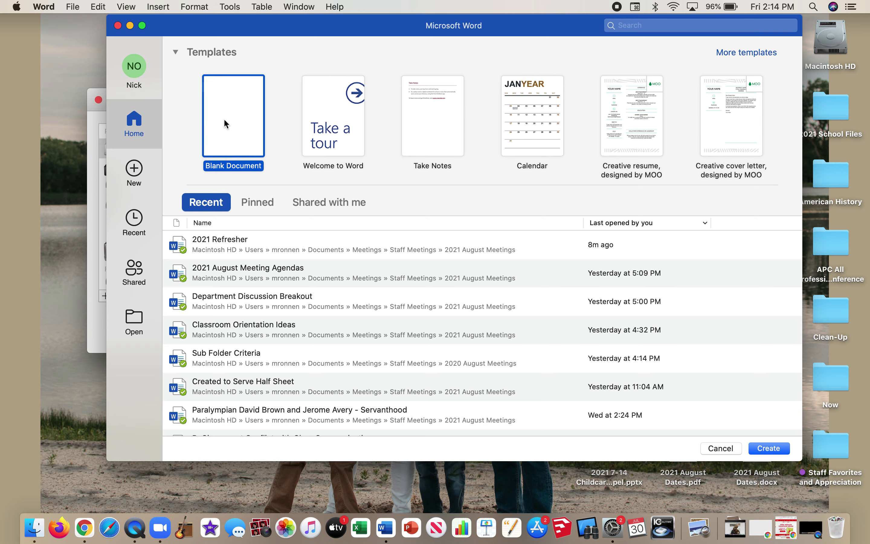
pyautogui.doubleClick(225, 119)
pyautogui.click(76, 6)
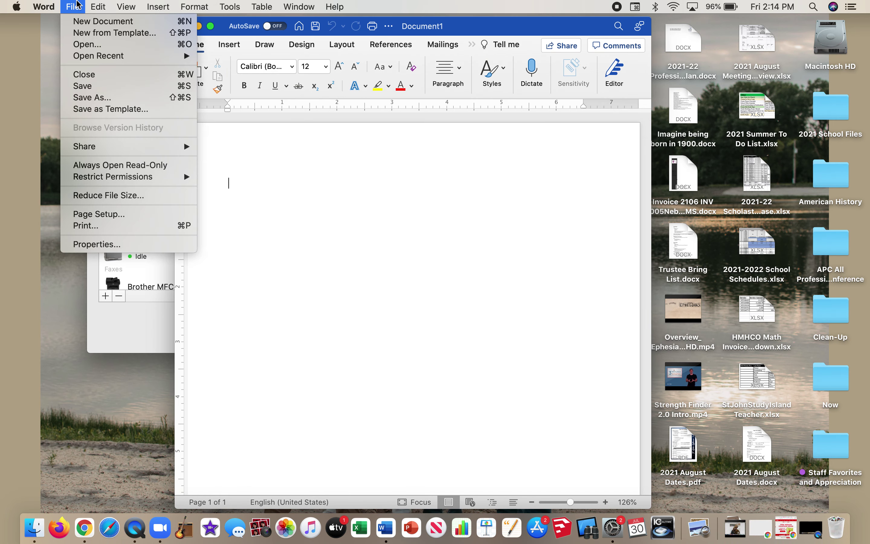
pyautogui.click(105, 225)
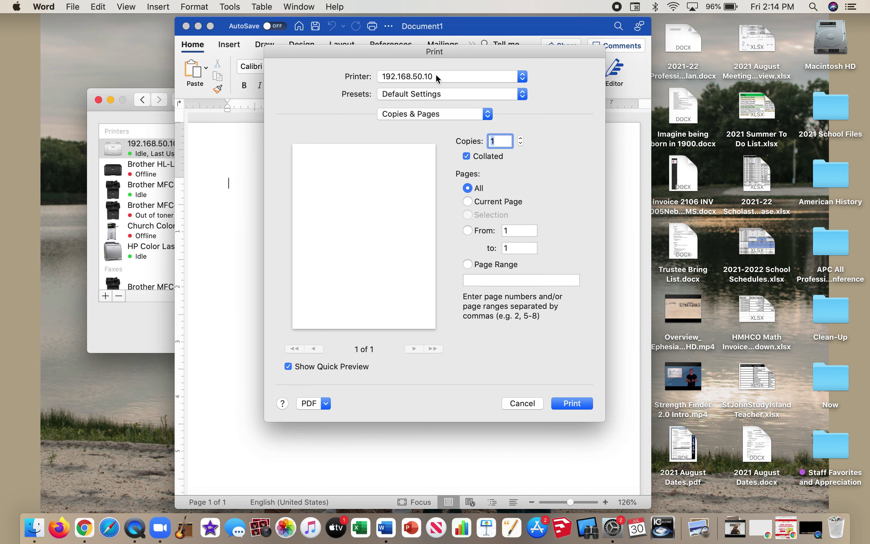
pyautogui.click(438, 78)
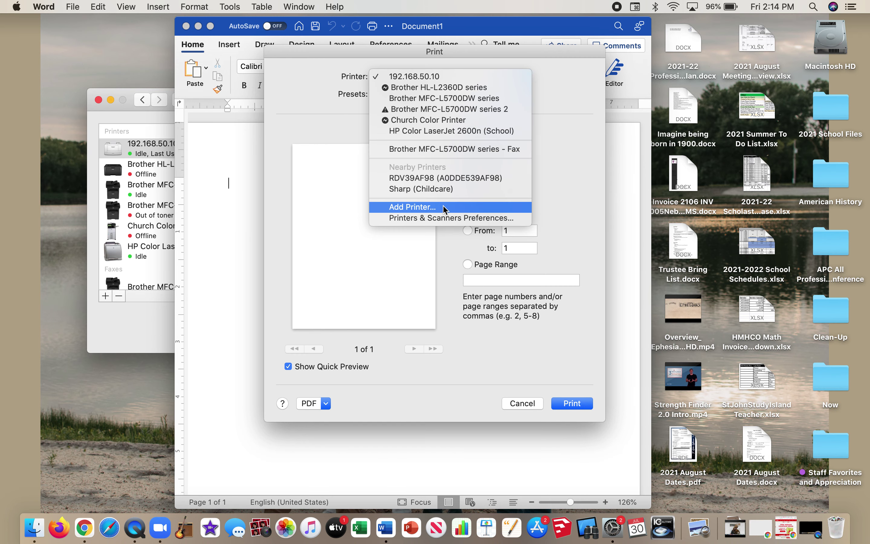
# Close the printer list and open Printers & Scanners through a Spotlight search for 'print'.
pyautogui.click(440, 406)
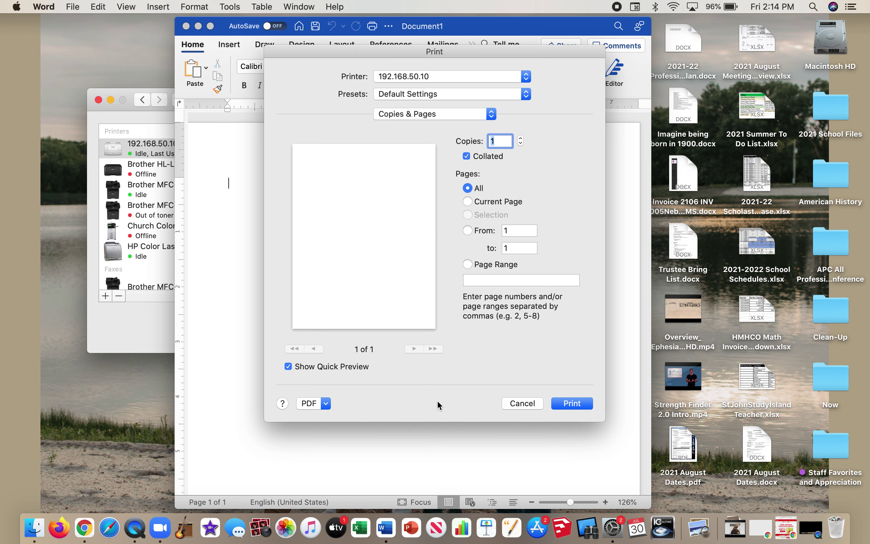
pyautogui.press('super+space')
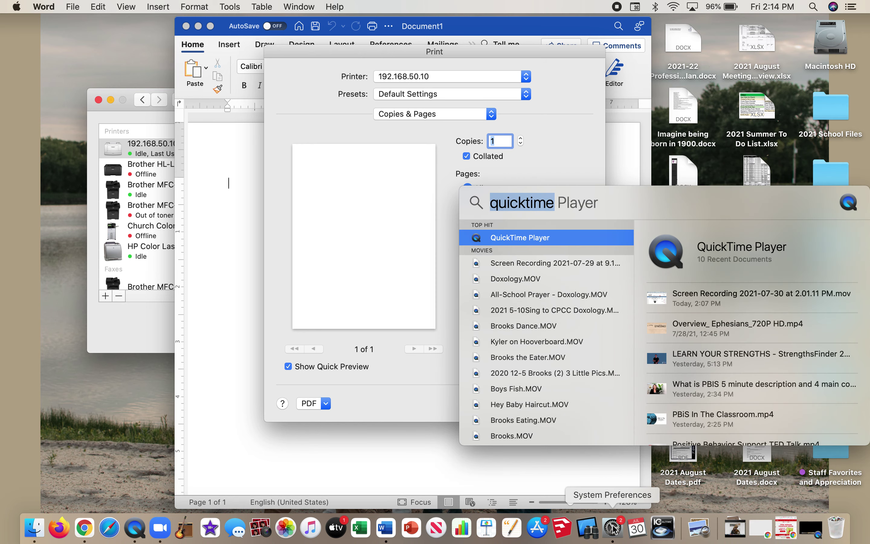
pyautogui.write('print')
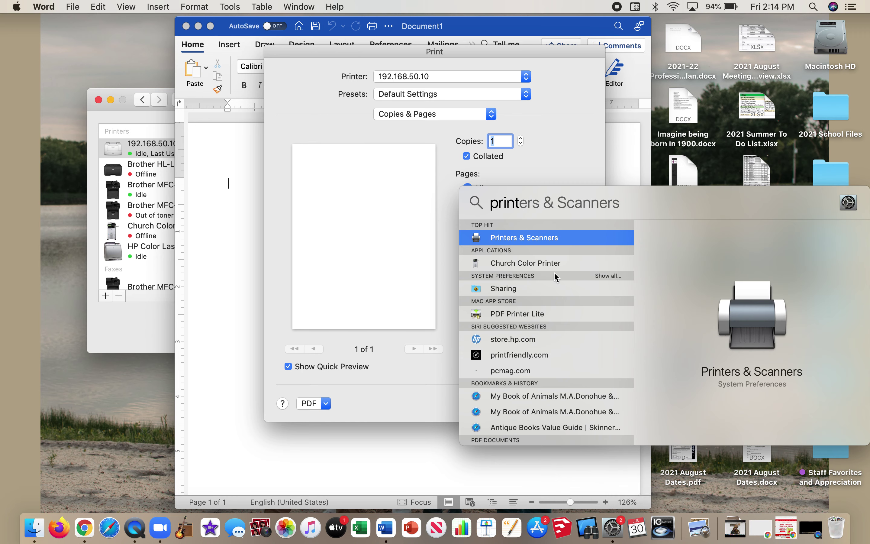
pyautogui.click(526, 244)
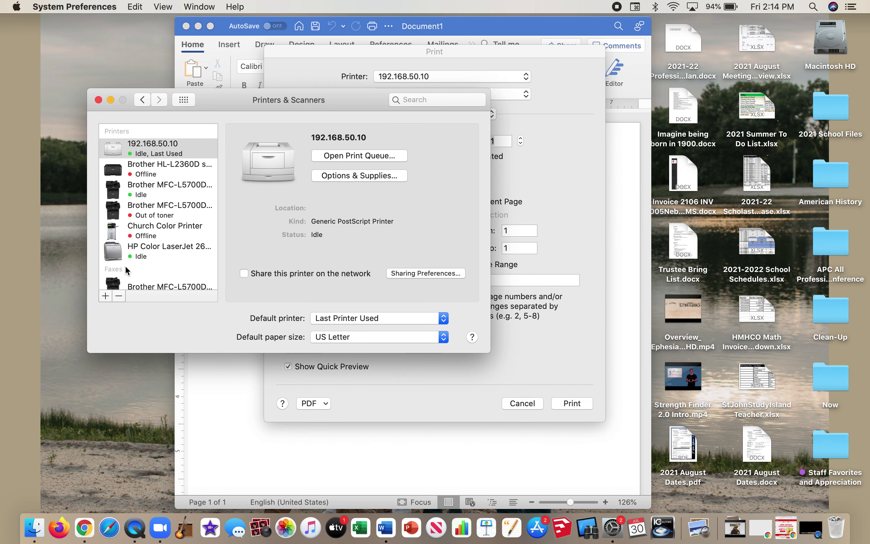
# Close Printers & Scanners, choose Add Printer in Word, select MX-M465N, and switch to the IP tab.
pyautogui.click(98, 99)
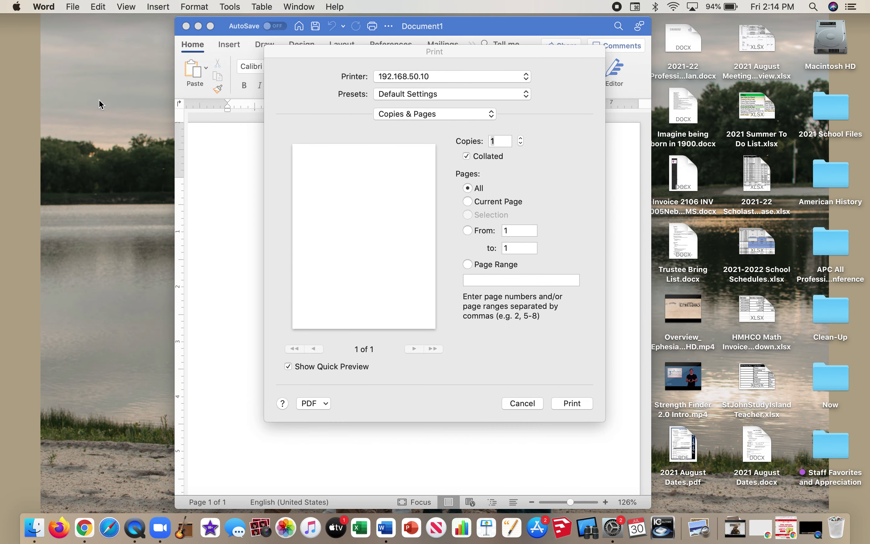
pyautogui.click(471, 76)
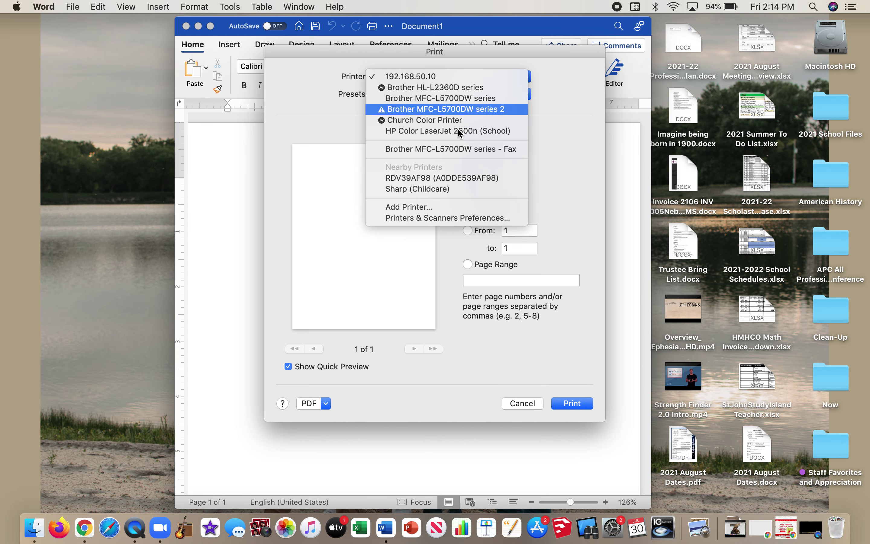
pyautogui.click(413, 208)
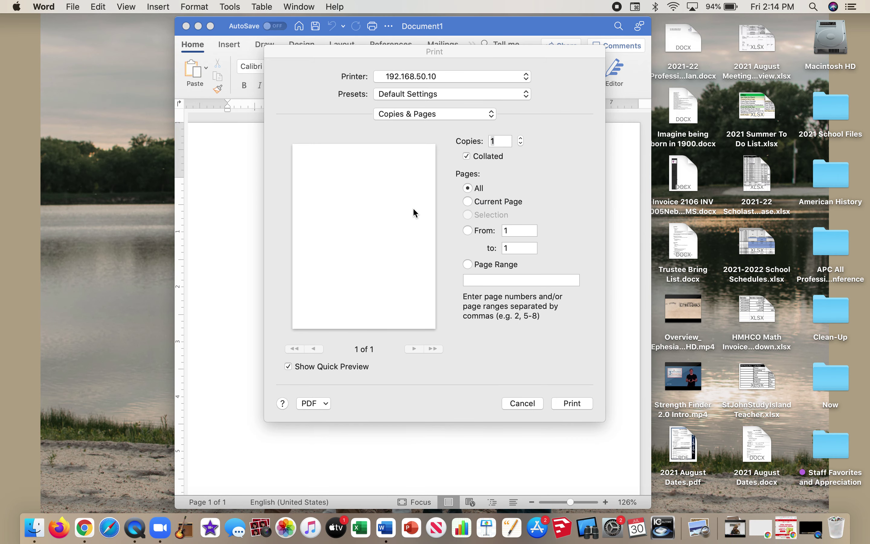
pyautogui.moveTo(642, 223); pyautogui.dragTo(282, 101)
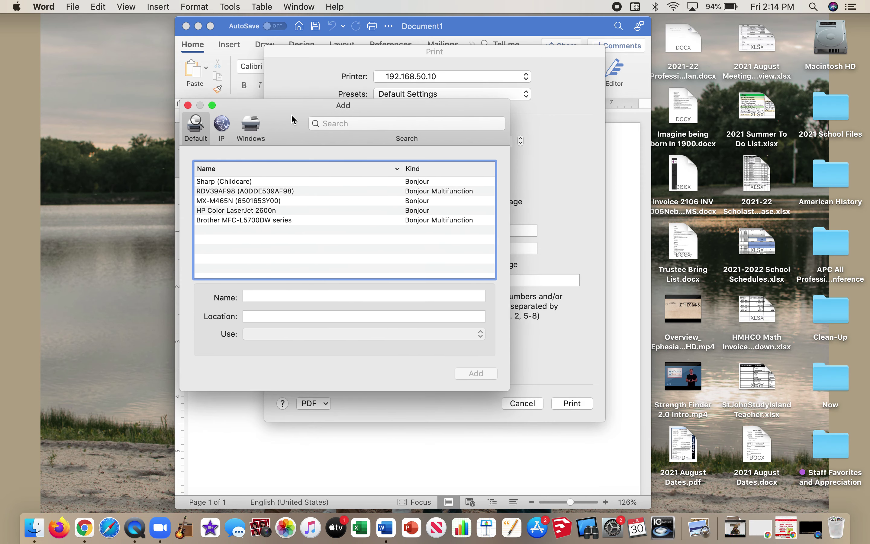
pyautogui.click(221, 126)
pyautogui.click(194, 126)
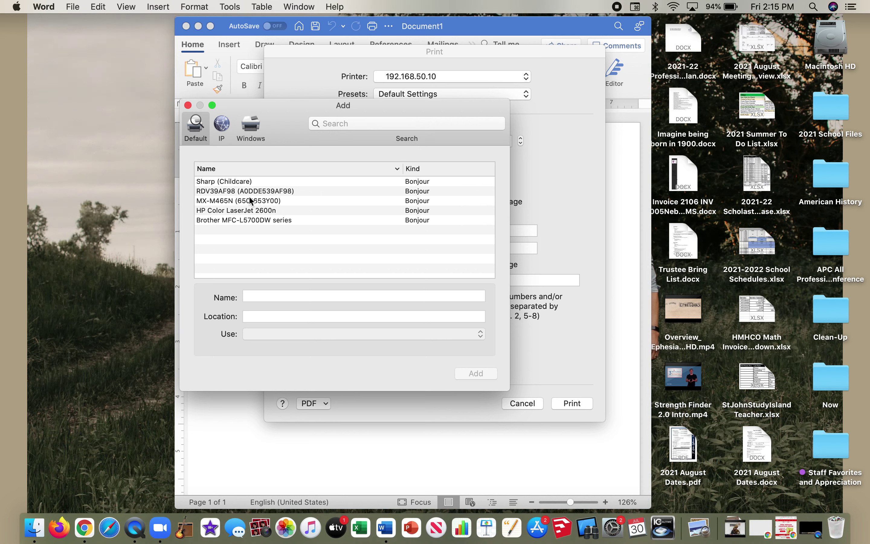
pyautogui.click(237, 202)
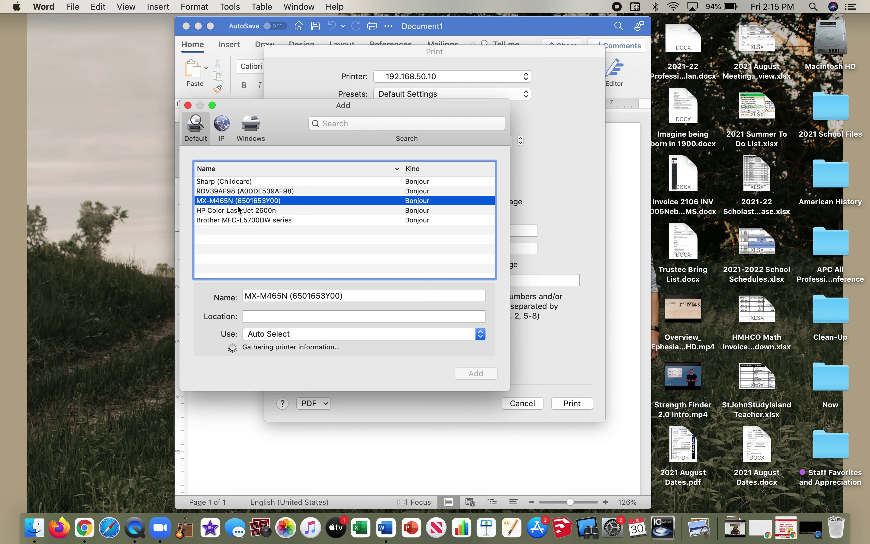
pyautogui.click(222, 125)
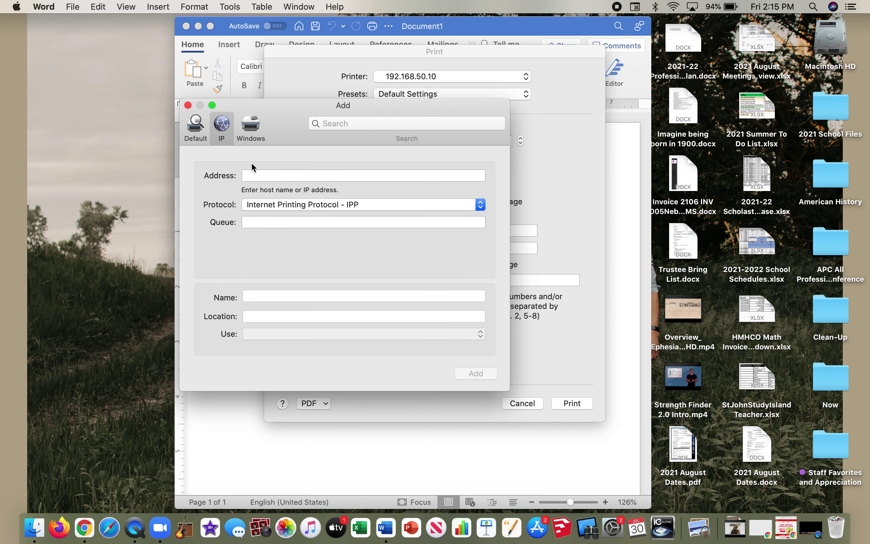
# Enter 192.168.5.99 as the printer address, auto-selecting the SHARP MX-M465N PPD driver.
pyautogui.click(254, 176)
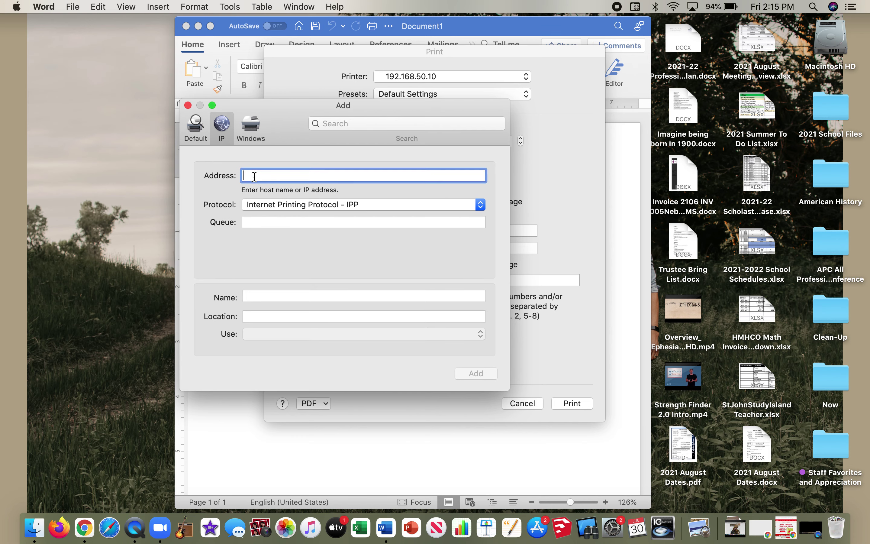
pyautogui.write('192.168.5.99')
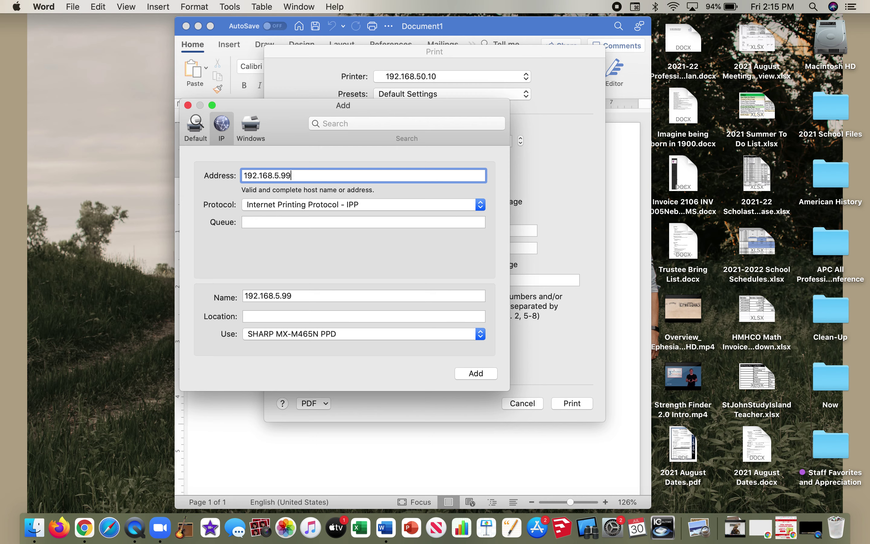
# Select the discovered MX-M465N and rename it MX-M465N (Teacher Workroom).
pyautogui.click(195, 131)
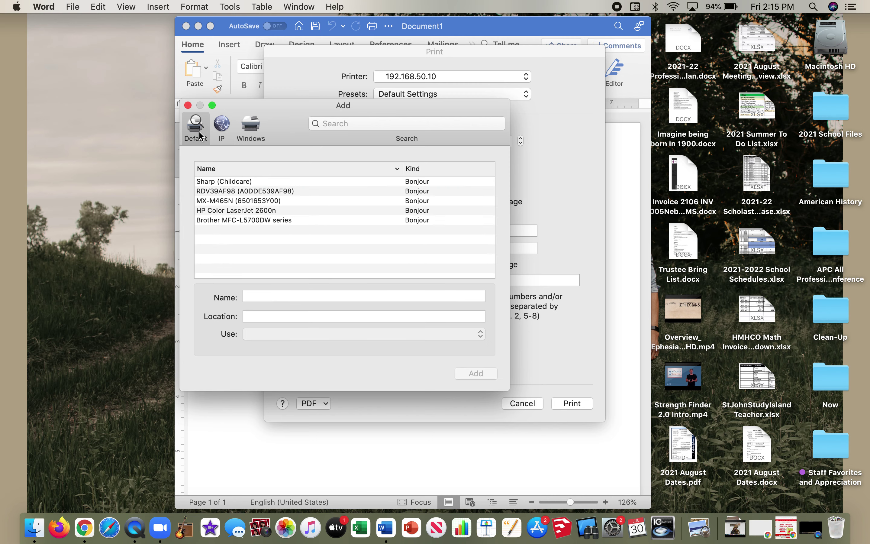
pyautogui.click(226, 202)
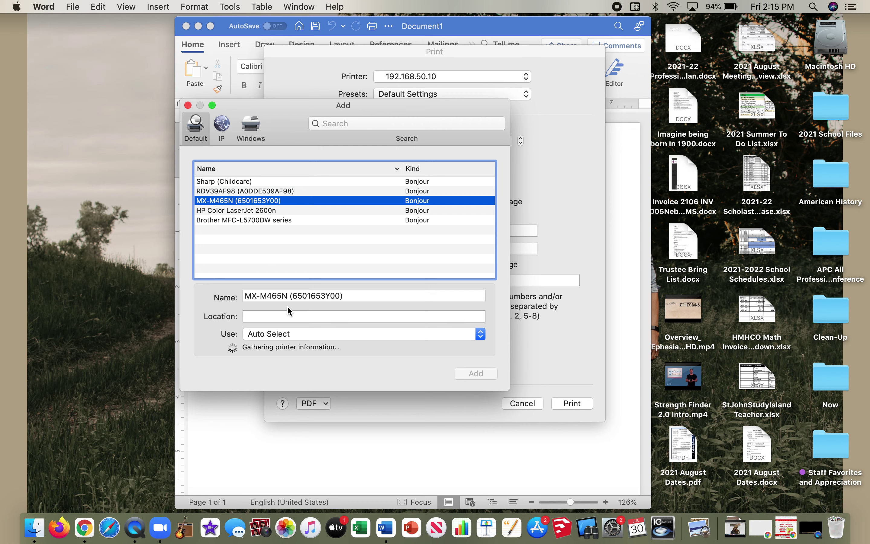
pyautogui.doubleClick(322, 295)
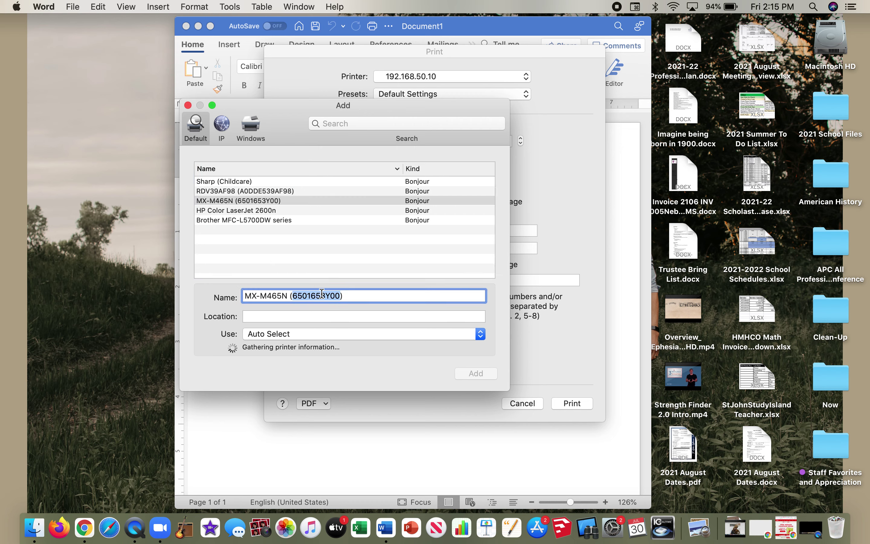
pyautogui.write('Teacher W')
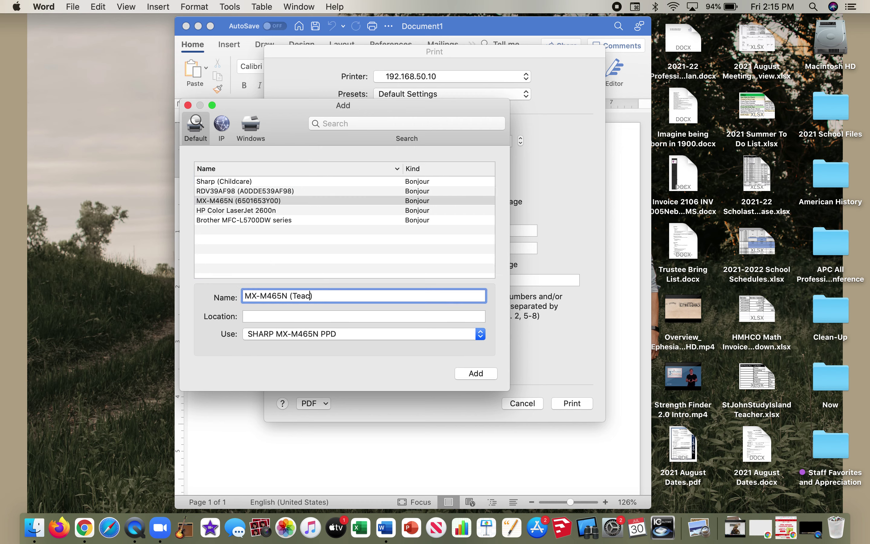
pyautogui.write('orkroom')
# Set the printer's location to Teacher Workroom and add the printer.
pyautogui.tripleClick(384, 295)
pyautogui.press('super+c')
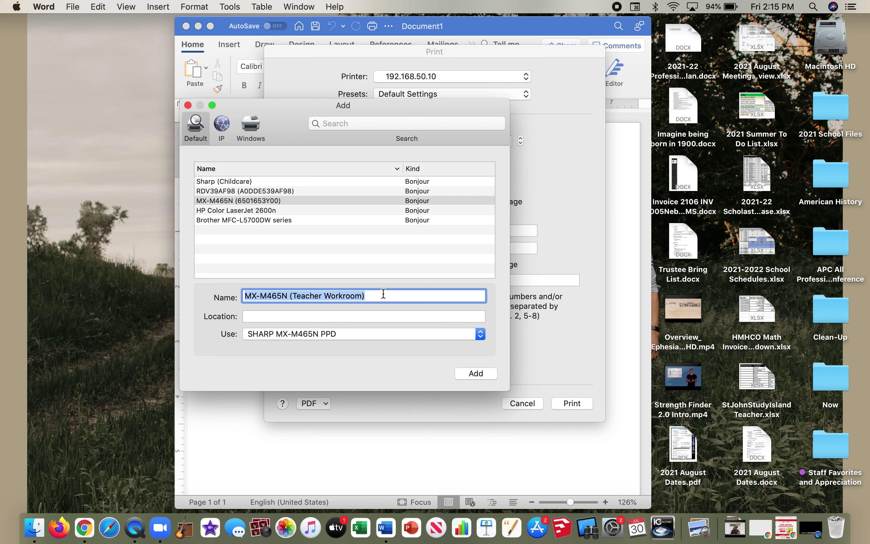
pyautogui.click(335, 316)
pyautogui.press('super+v')
pyautogui.moveTo(295, 316); pyautogui.dragTo(234, 315)
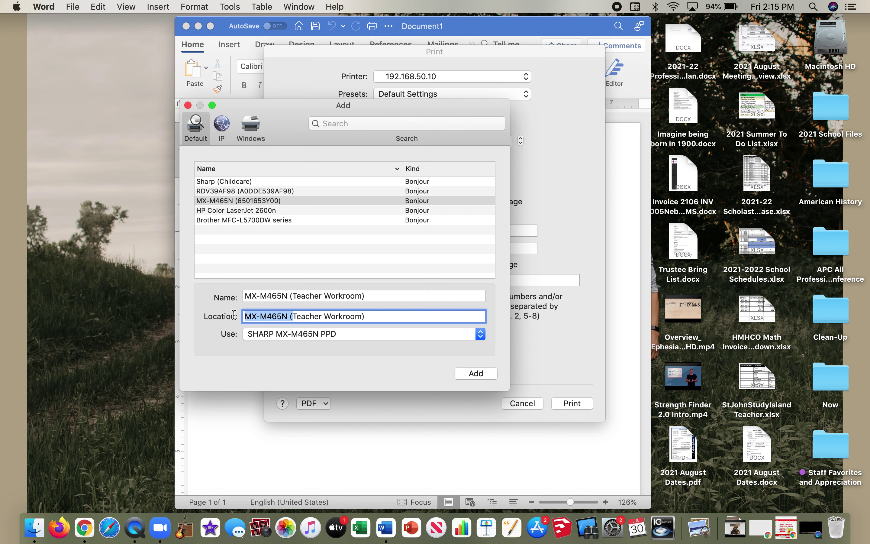
pyautogui.press('BackSpace')
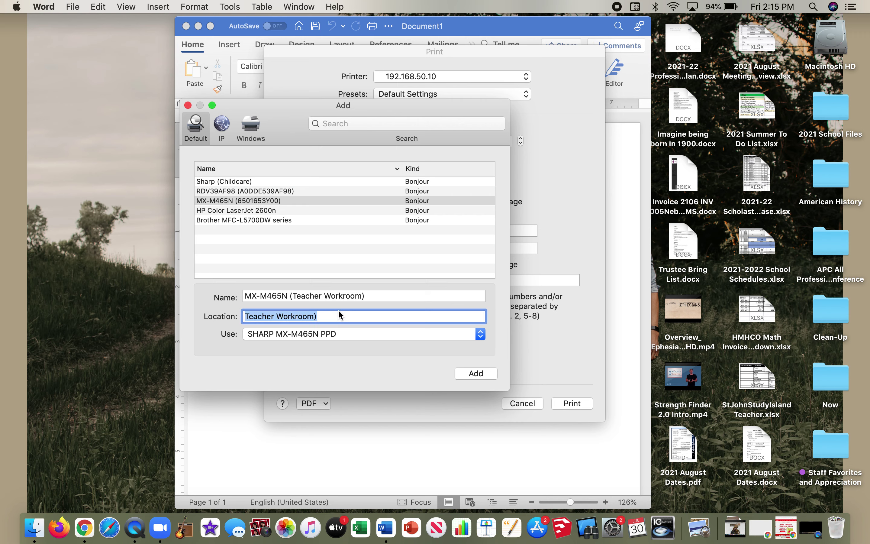
pyautogui.press('Right')
pyautogui.press('BackSpace')
pyautogui.click(481, 374)
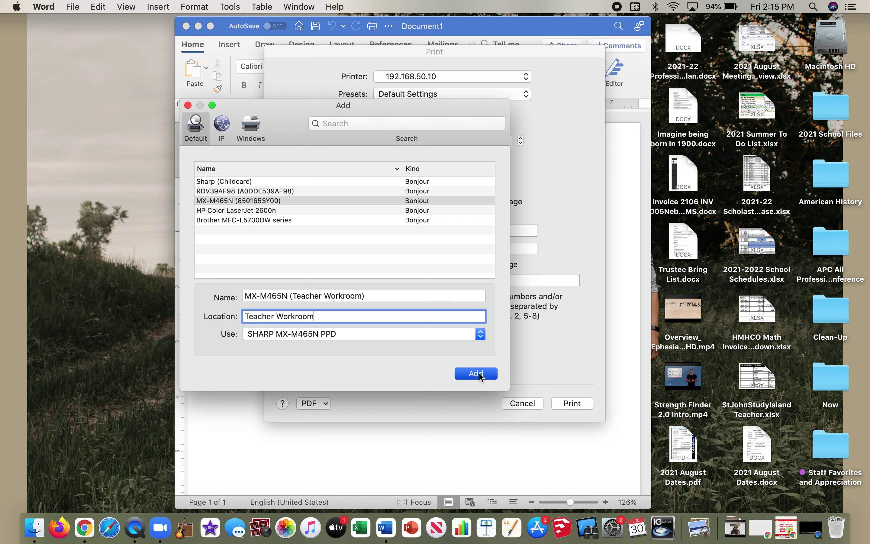
# Set the installed options to Four Trays input and a Finisher output, then confirm.
pyautogui.click(407, 229)
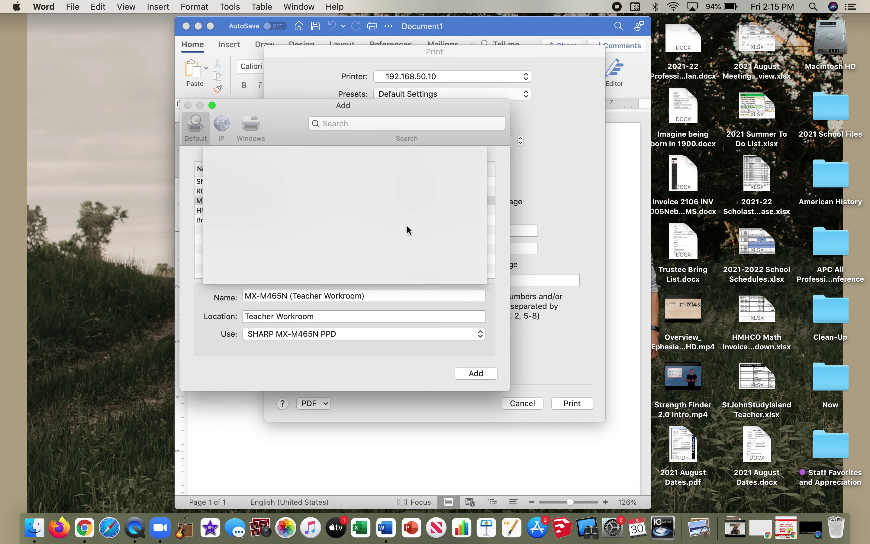
pyautogui.click(386, 215)
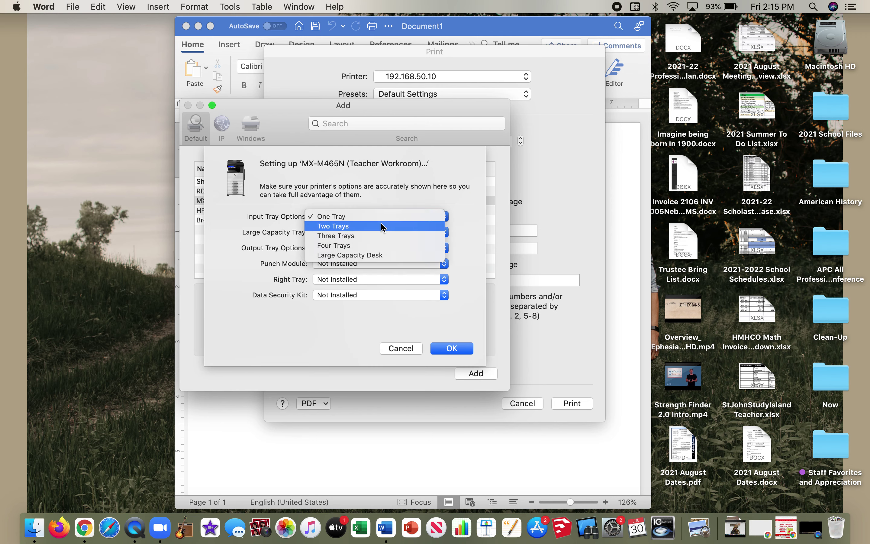
pyautogui.click(374, 246)
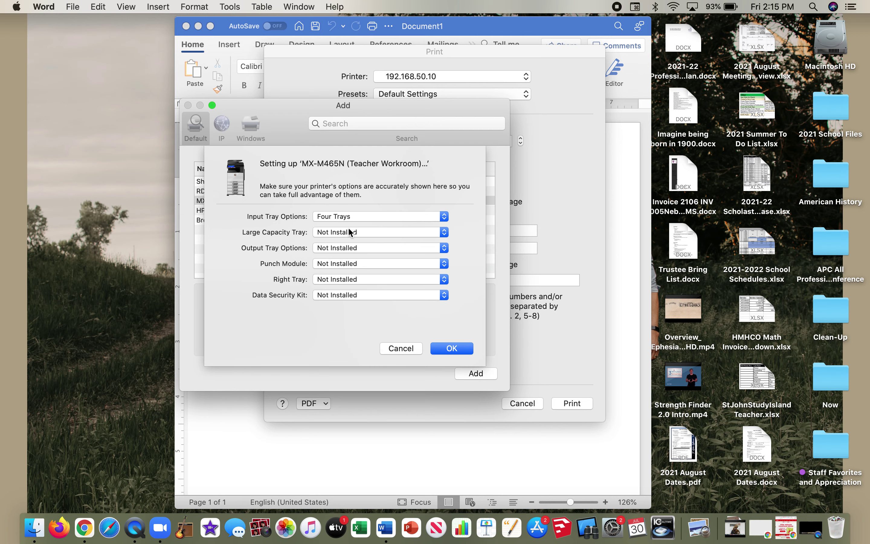
pyautogui.click(347, 247)
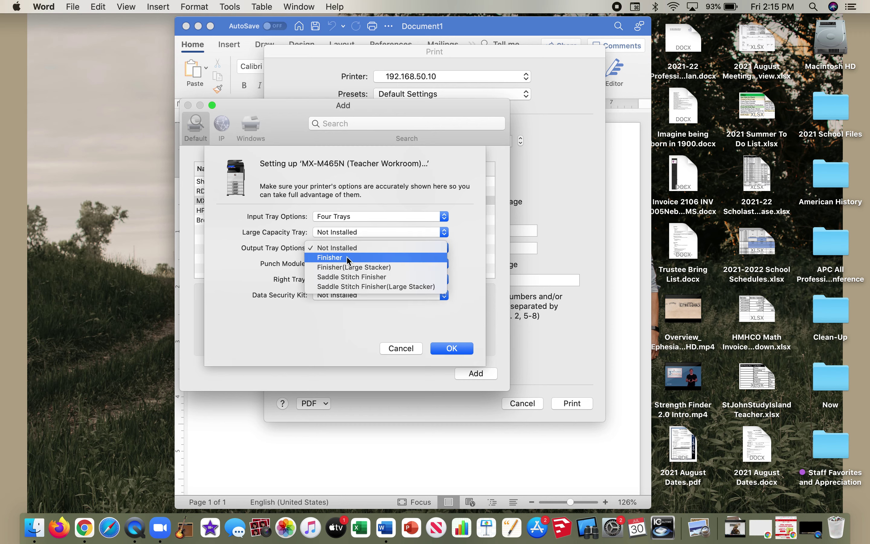
pyautogui.click(348, 257)
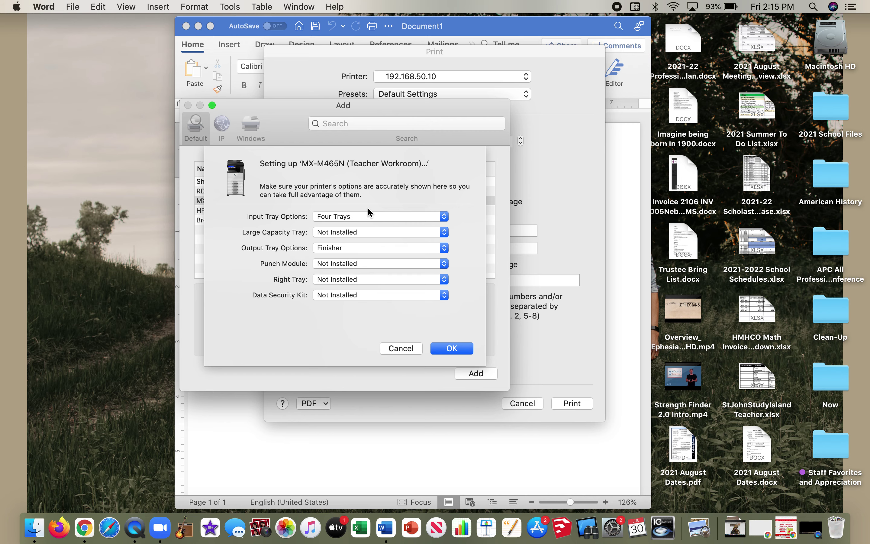
pyautogui.click(451, 345)
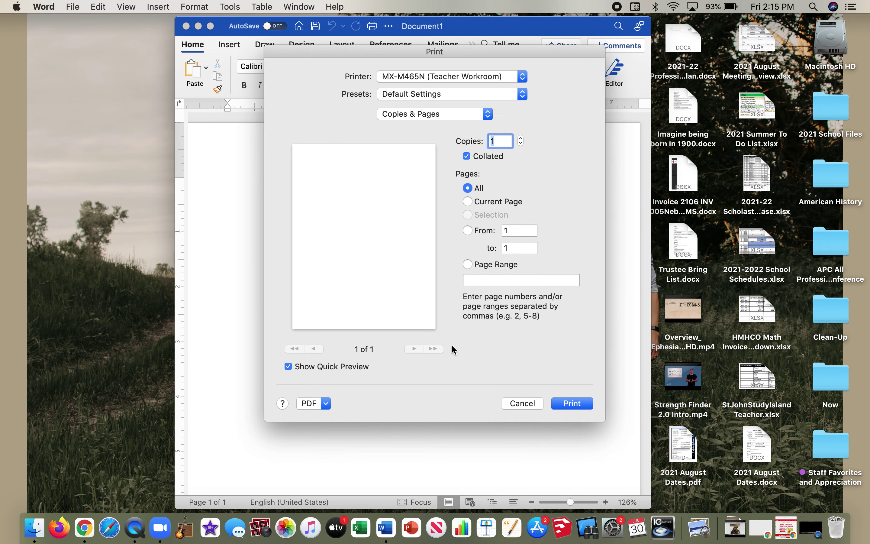
# Send the blank document as a test print to MX-M465N (Teacher Workroom).
pyautogui.click(522, 77)
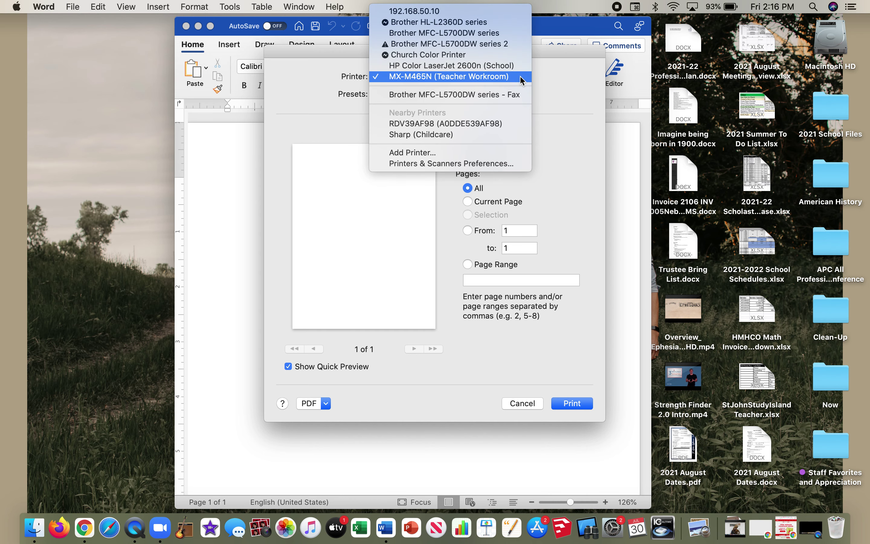
pyautogui.click(562, 158)
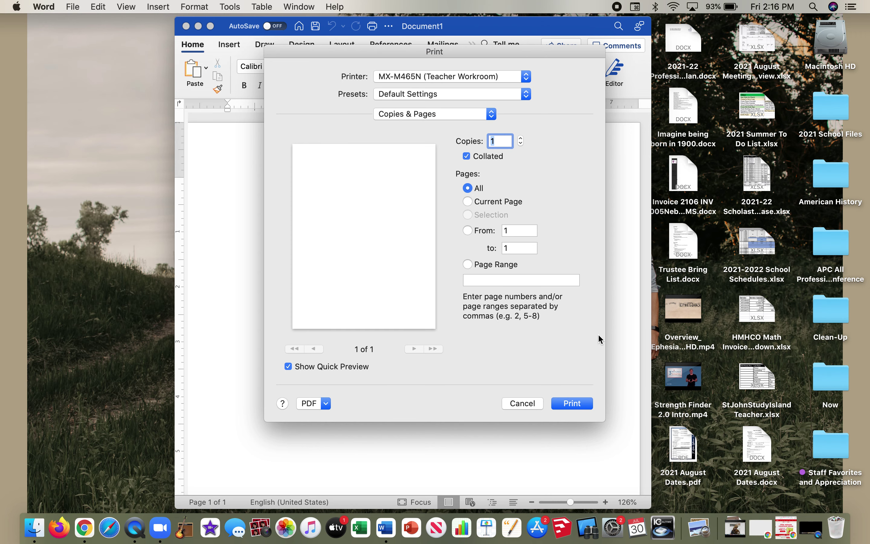
pyautogui.click(577, 404)
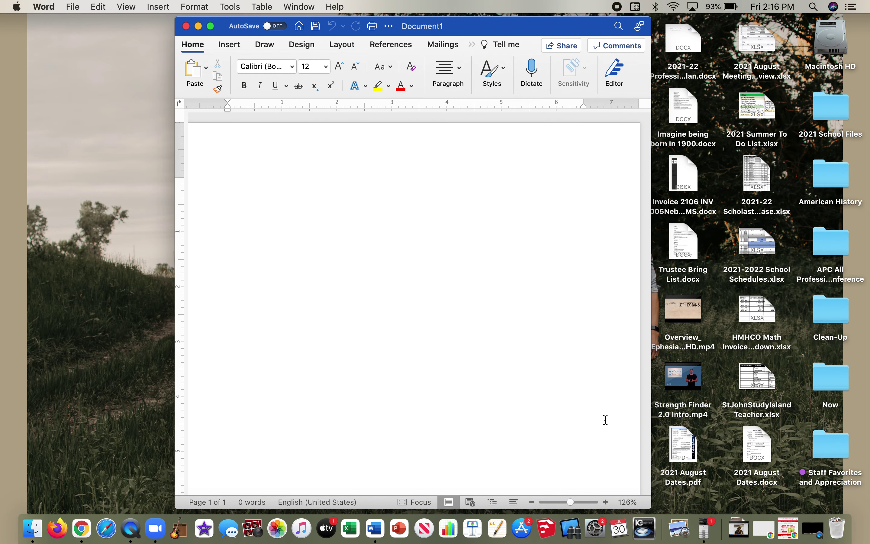
# Check the printer's job queue from the Dock, then close it and Document1.
pyautogui.click(703, 532)
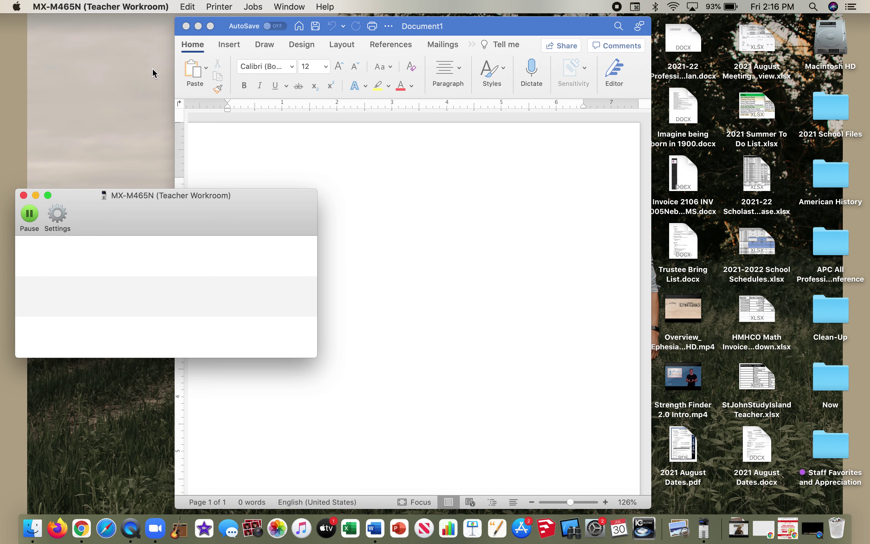
pyautogui.click(24, 195)
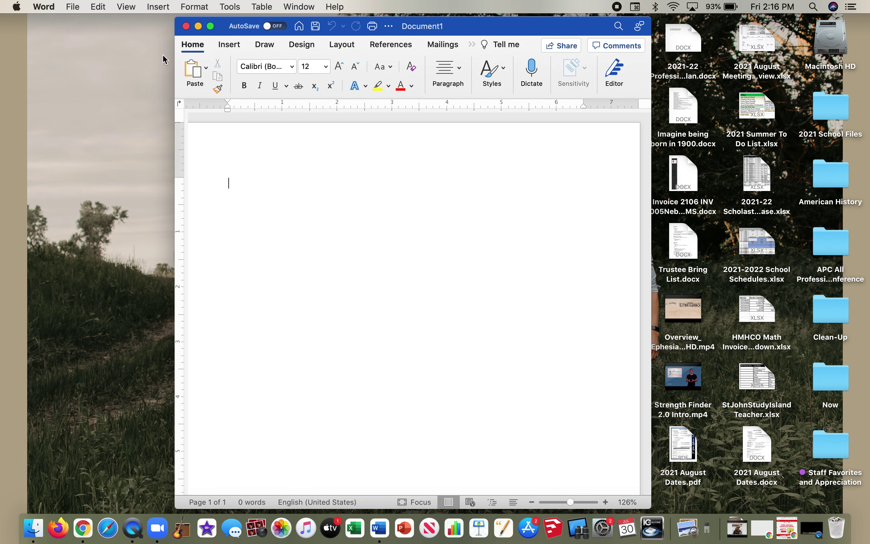
pyautogui.click(186, 26)
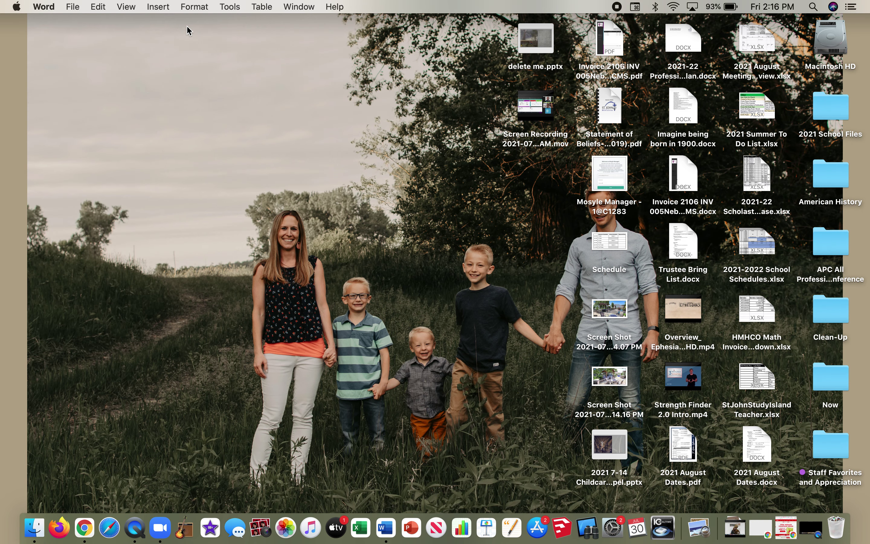
# In Chrome, go back twice to the MX-M465N OS-selection page and select its URL.
pyautogui.press('super+Tab')
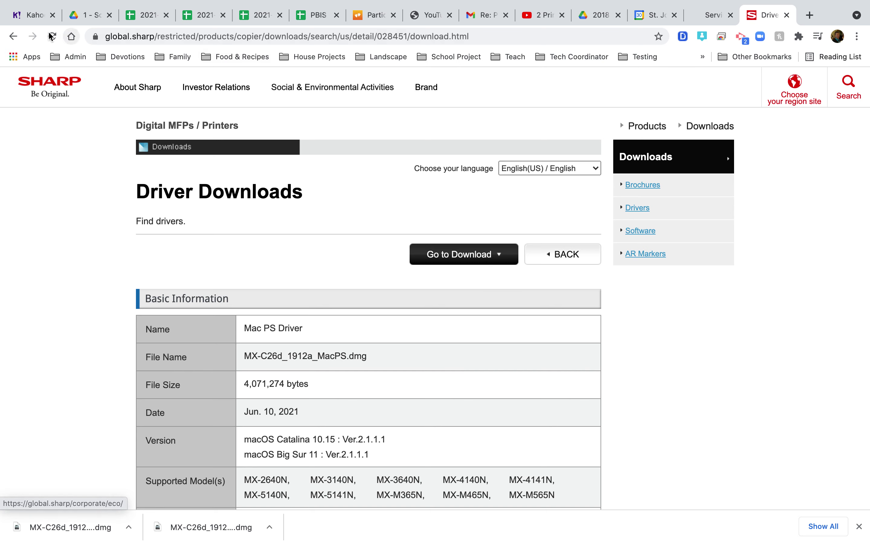
pyautogui.click(13, 36)
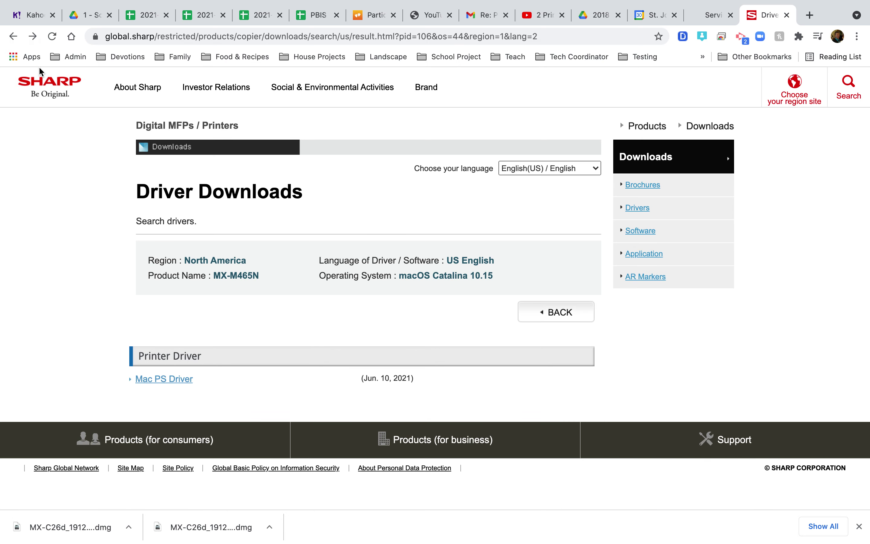
pyautogui.click(13, 35)
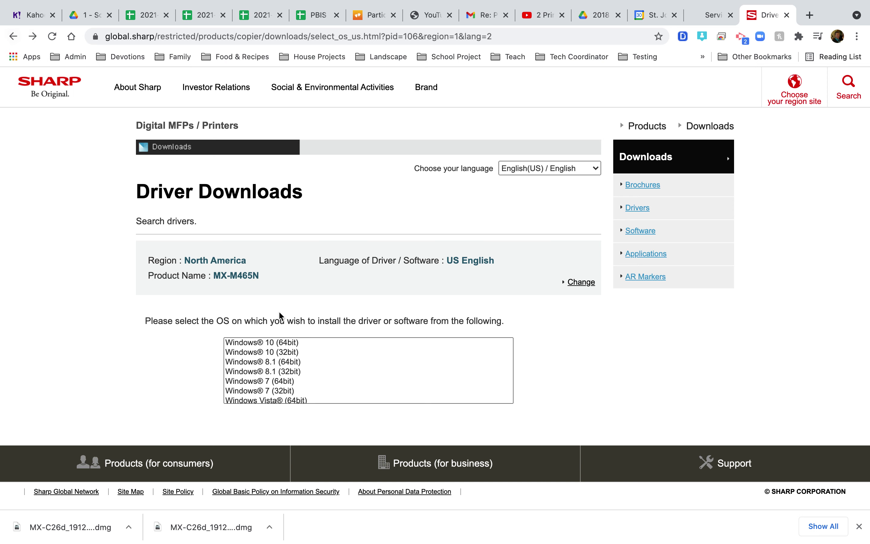
pyautogui.scroll(-10, 367, 383)
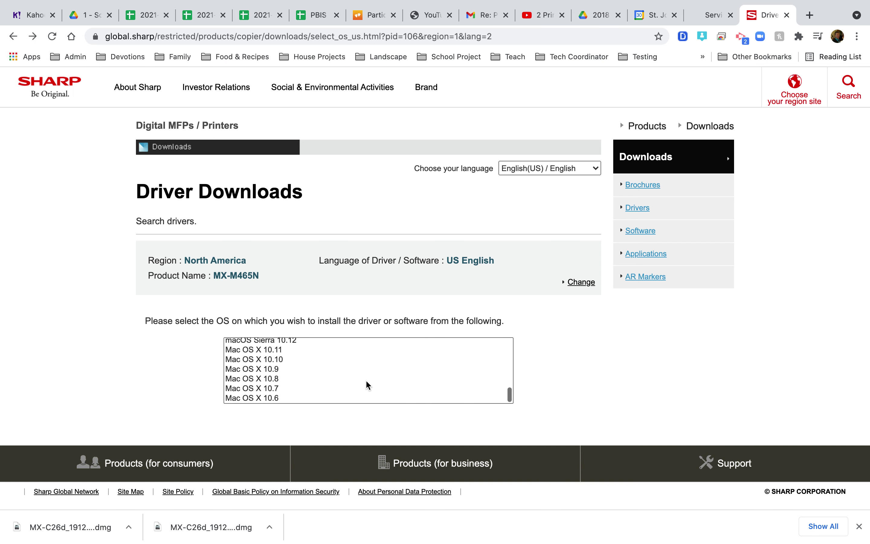
pyautogui.scroll(10, 366, 384)
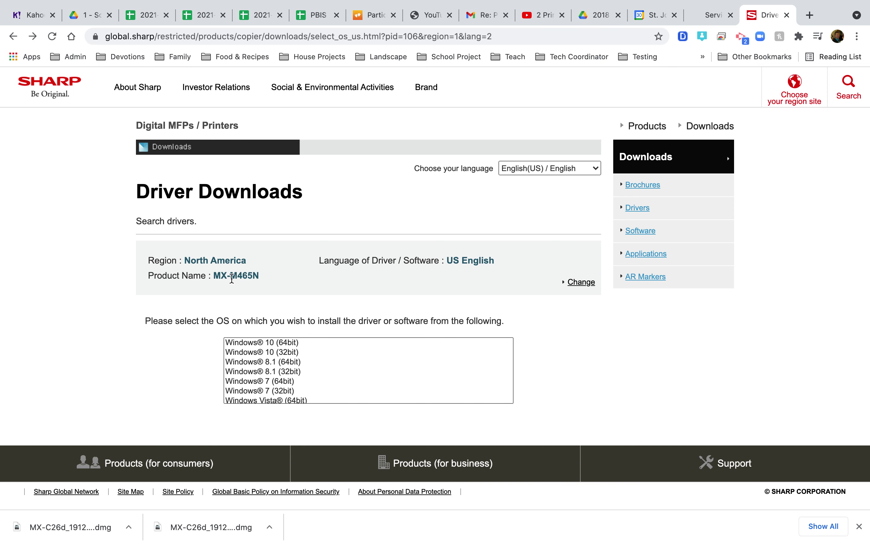
pyautogui.scroll(-10, 308, 358)
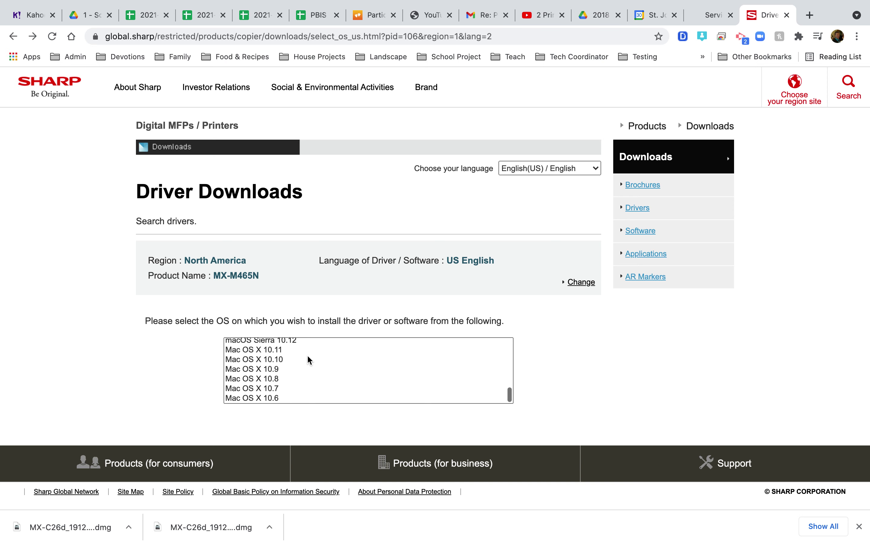
pyautogui.scroll(10, 308, 359)
pyautogui.scroll(-10, 308, 358)
pyautogui.click(314, 41)
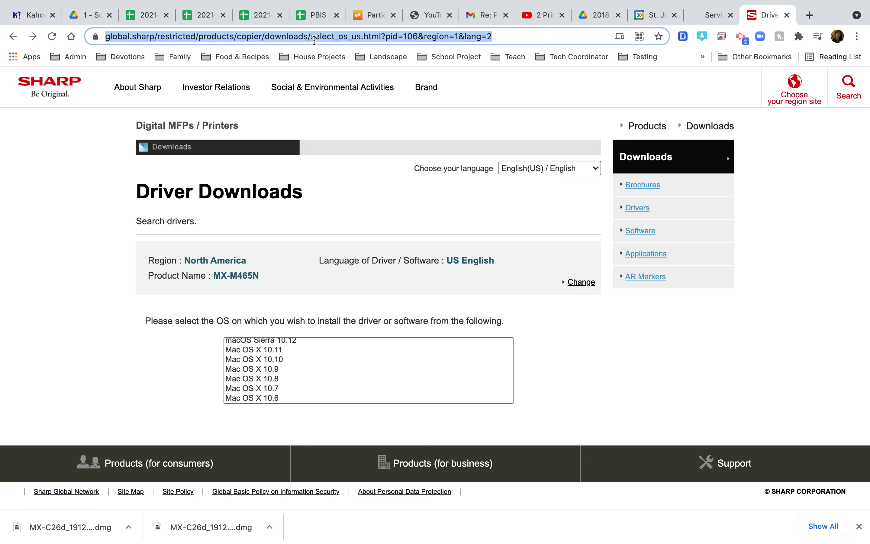